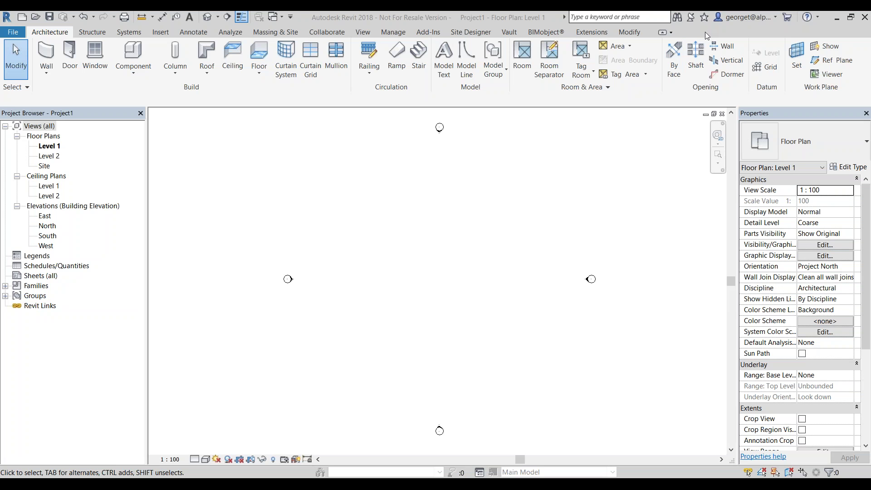
Start the wall tool with Exterior - Brick on Mtl. Stud type and height up to Level 2
{"action": "left_click", "coordinate": [616, 87]}
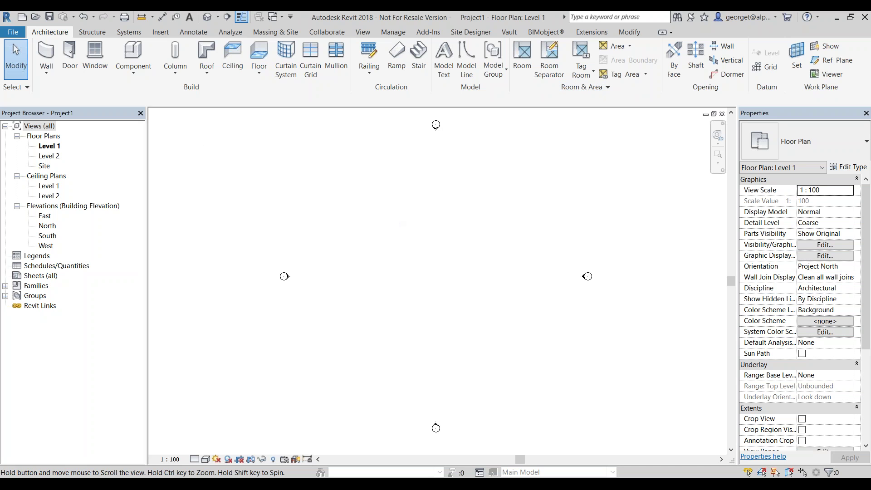
{"action": "left_click", "coordinate": [49, 55]}
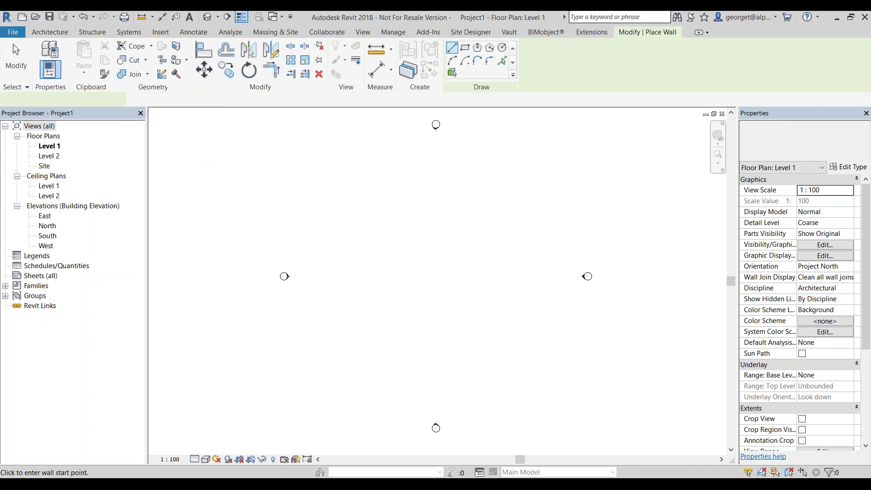
{"action": "left_click", "coordinate": [132, 100]}
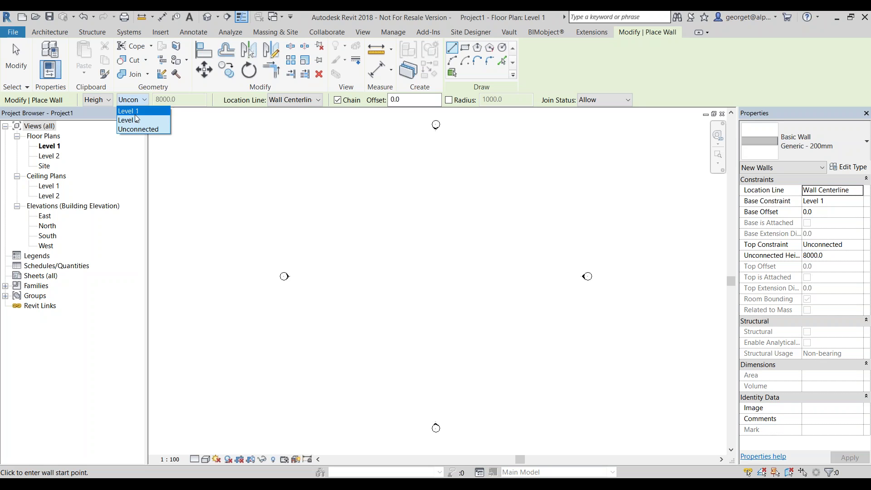
{"action": "left_click", "coordinate": [134, 119]}
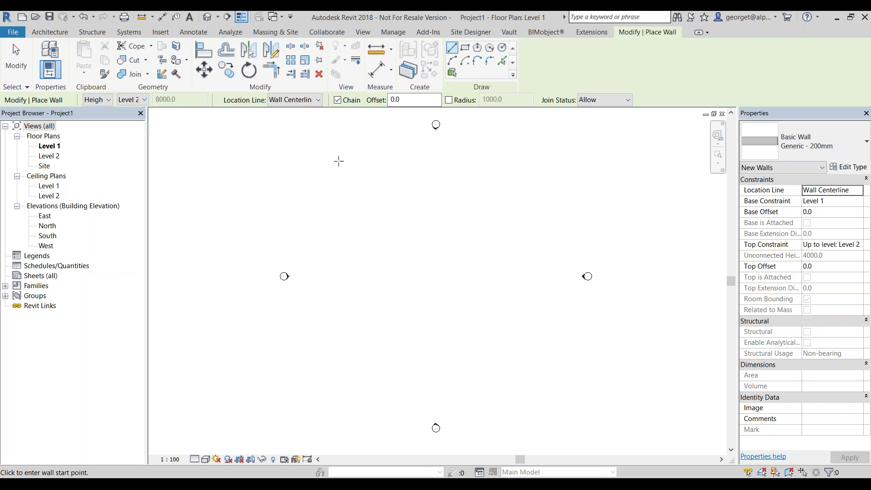
{"action": "left_click", "coordinate": [803, 143]}
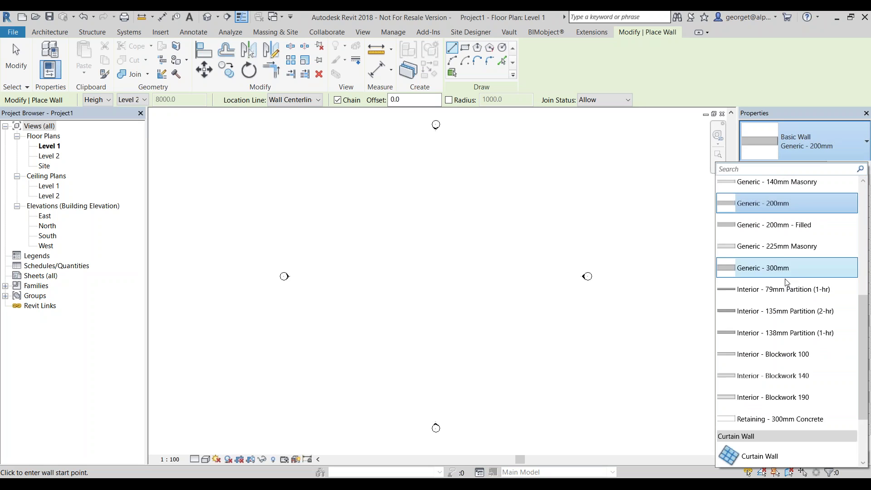
{"action": "scroll", "coordinate": [787, 282], "scroll_direction": "up", "scroll_amount": 3}
{"action": "left_click", "coordinate": [771, 152]}
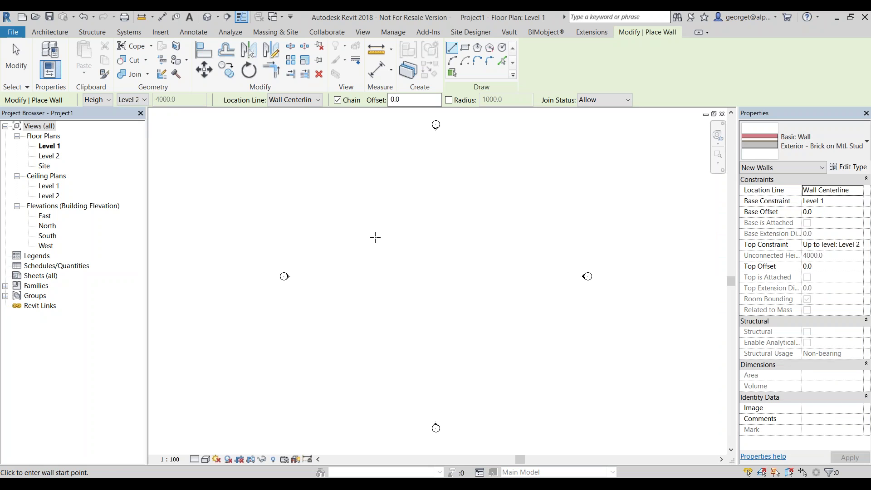
Chain walls into a closed T-shaped loop, starting with a 12000 top wall, then exit the wall tool
{"action": "left_click", "coordinate": [394, 205]}
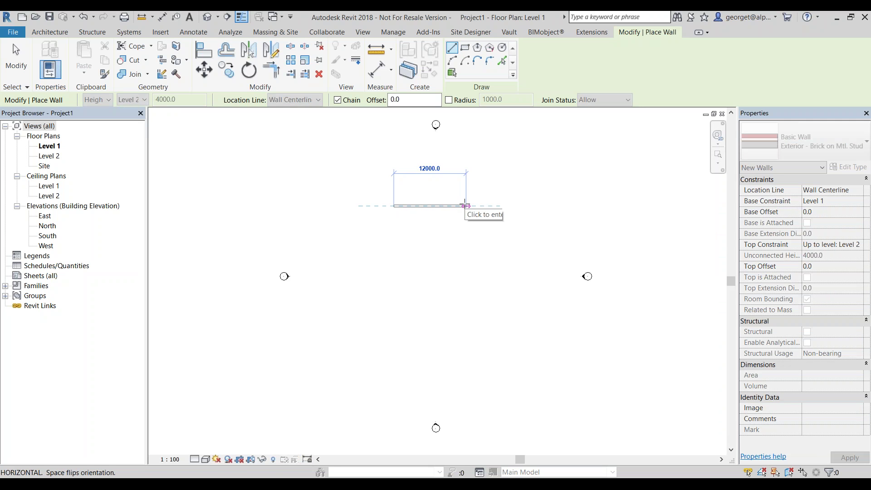
{"action": "left_click", "coordinate": [466, 205]}
{"action": "left_click", "coordinate": [465, 253]}
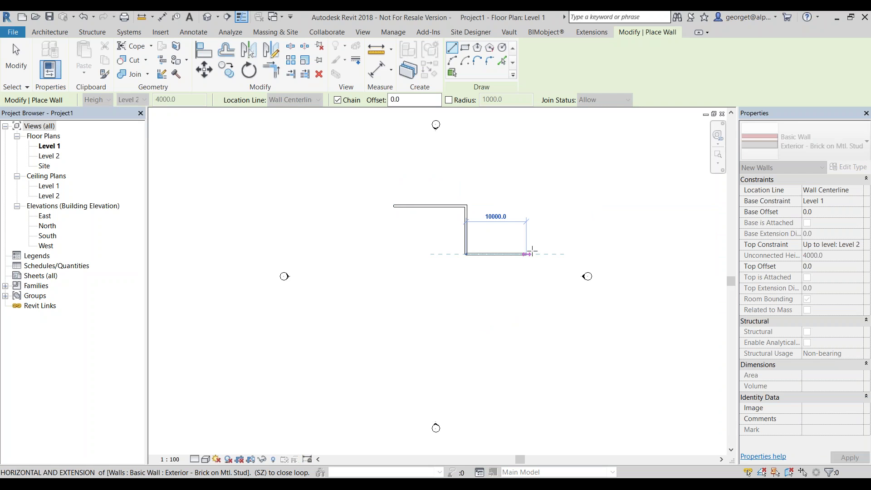
{"action": "left_click", "coordinate": [538, 254]}
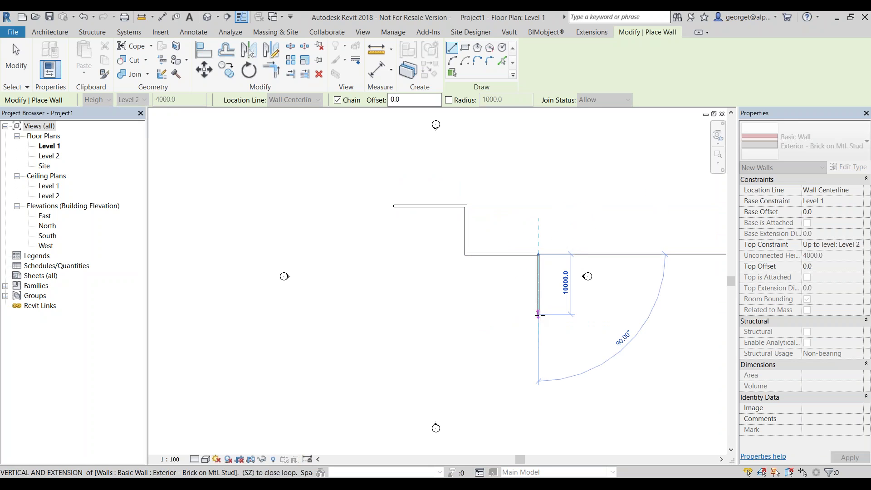
{"action": "left_click", "coordinate": [539, 313]}
{"action": "left_click", "coordinate": [315, 314]}
{"action": "left_click", "coordinate": [349, 255]}
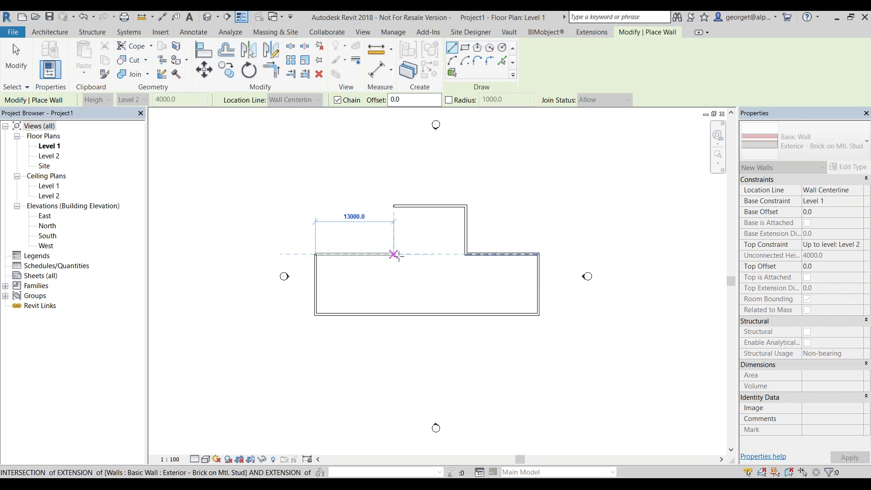
{"action": "left_click", "coordinate": [394, 254]}
{"action": "left_click", "coordinate": [393, 206]}
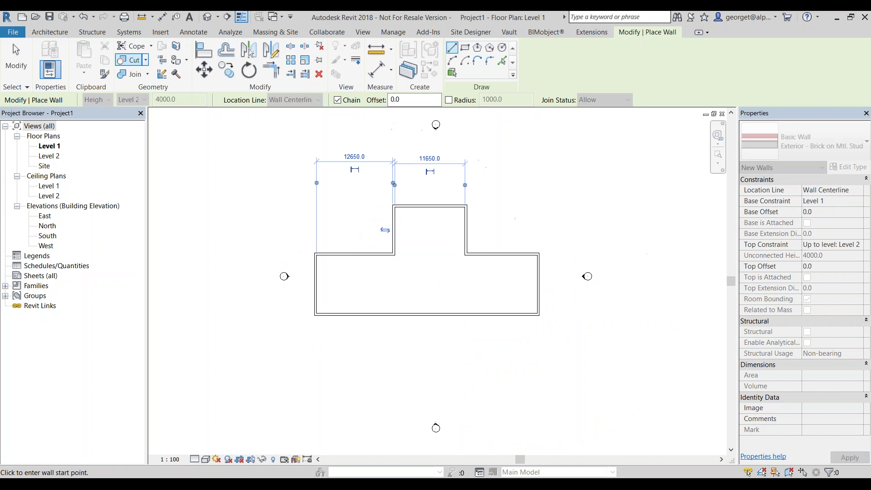
{"action": "left_click", "coordinate": [25, 48]}
{"action": "scroll", "coordinate": [386, 263], "scroll_direction": "up", "scroll_amount": 2}
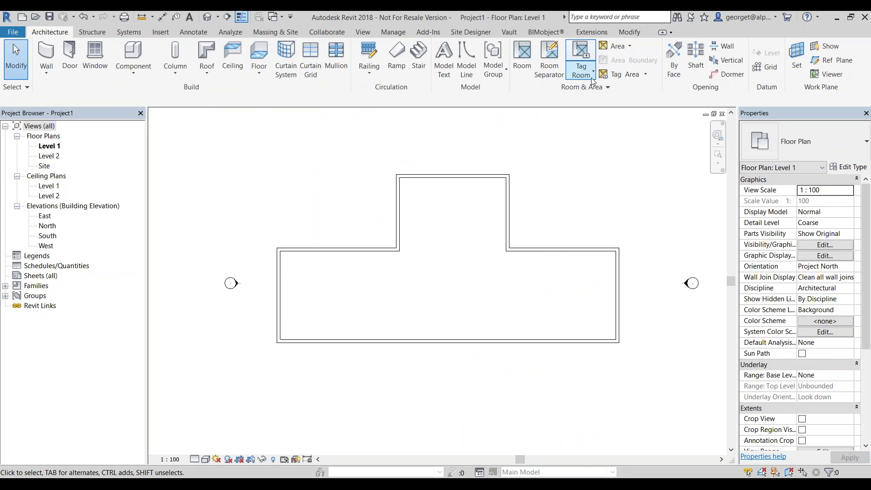
Create a Gross Building Level 1 area plan with auto boundaries along the walls, giving 485 m²
{"action": "left_click", "coordinate": [629, 47]}
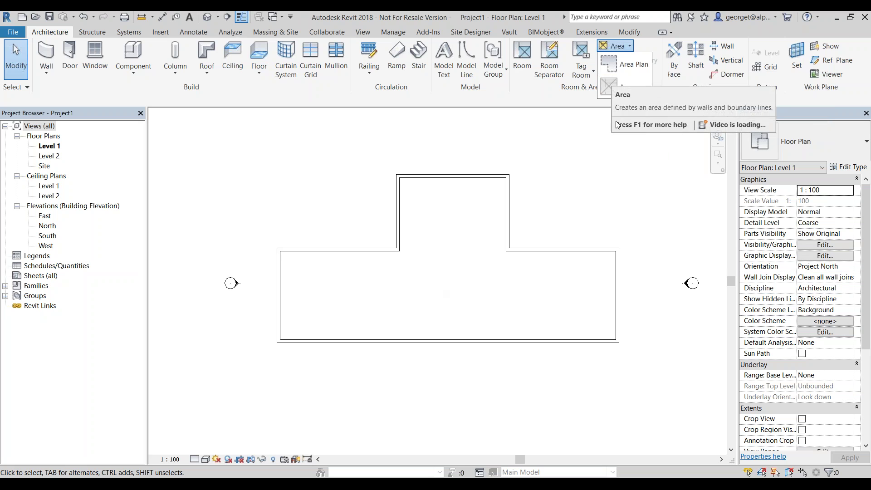
{"action": "left_click", "coordinate": [623, 69]}
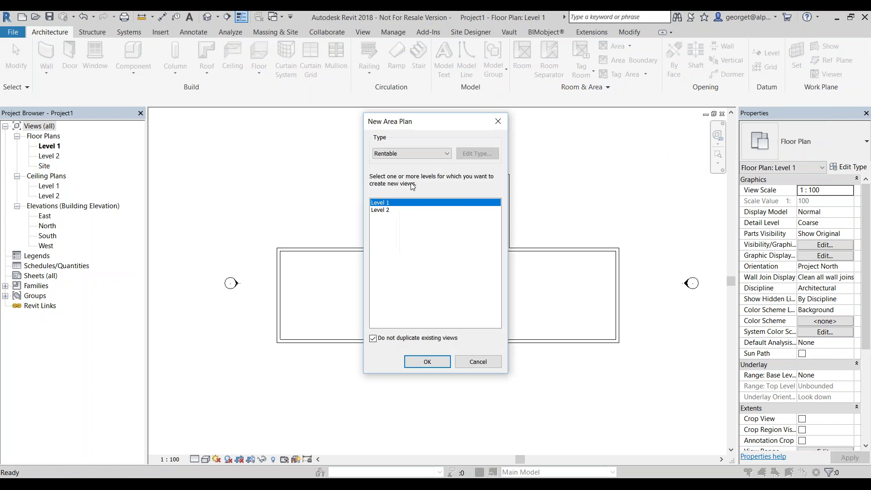
{"action": "left_click", "coordinate": [419, 154]}
{"action": "left_click", "coordinate": [406, 164]}
{"action": "left_click", "coordinate": [427, 361]}
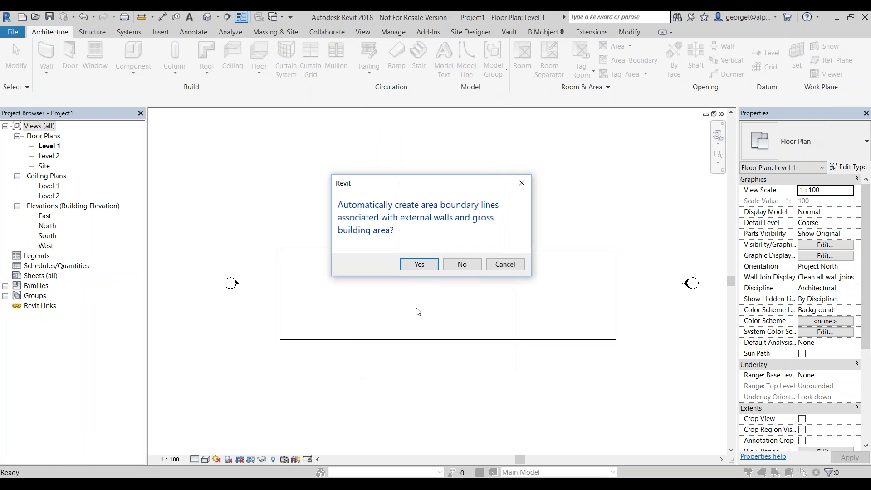
{"action": "left_click", "coordinate": [418, 265]}
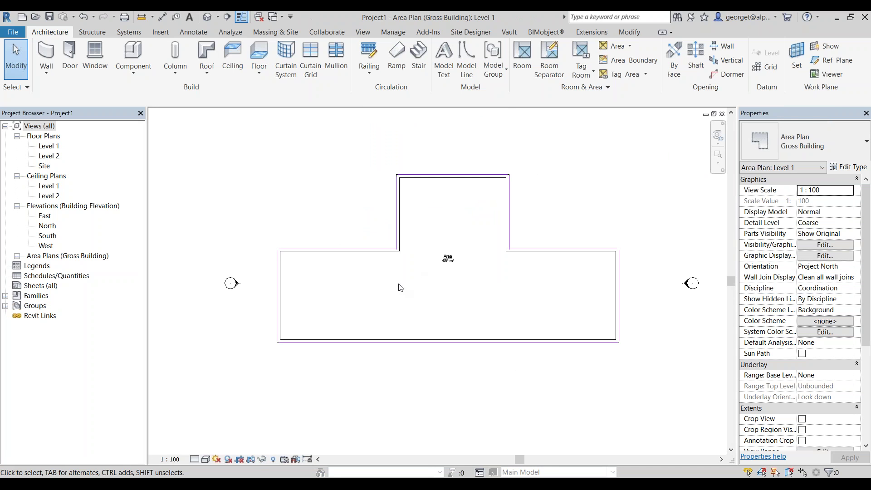
{"action": "scroll", "coordinate": [402, 261], "scroll_direction": "up", "scroll_amount": 1}
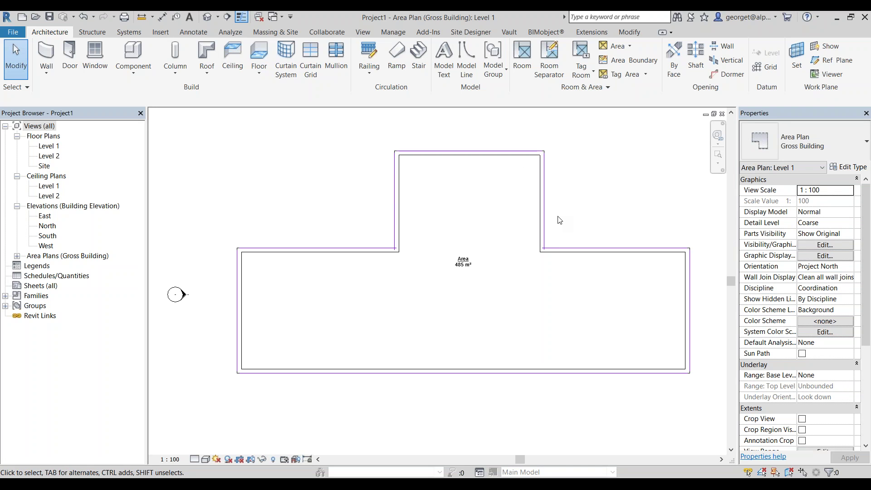
{"action": "scroll", "coordinate": [559, 220], "scroll_direction": "up", "scroll_amount": 2}
{"action": "scroll", "coordinate": [559, 220], "scroll_direction": "down", "scroll_amount": 1}
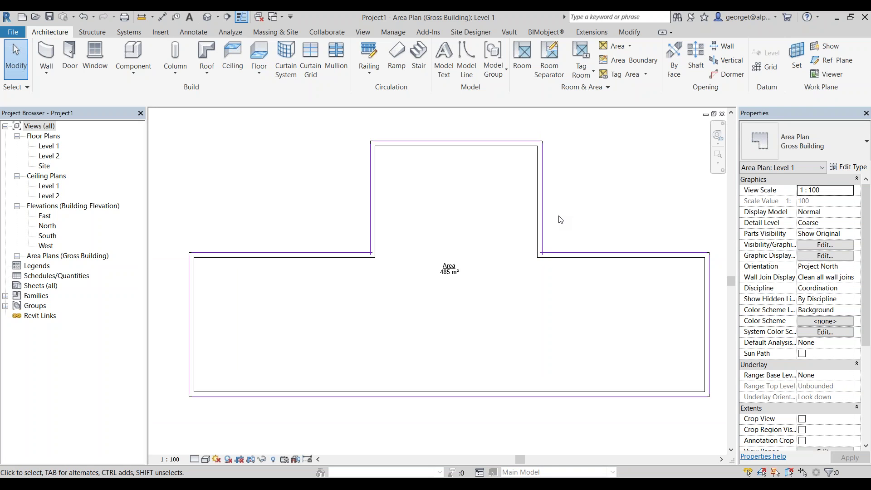
Create a Rentable Level 1 area plan with auto wall boundaries and expand both Area Plans lists
{"action": "left_click", "coordinate": [629, 50]}
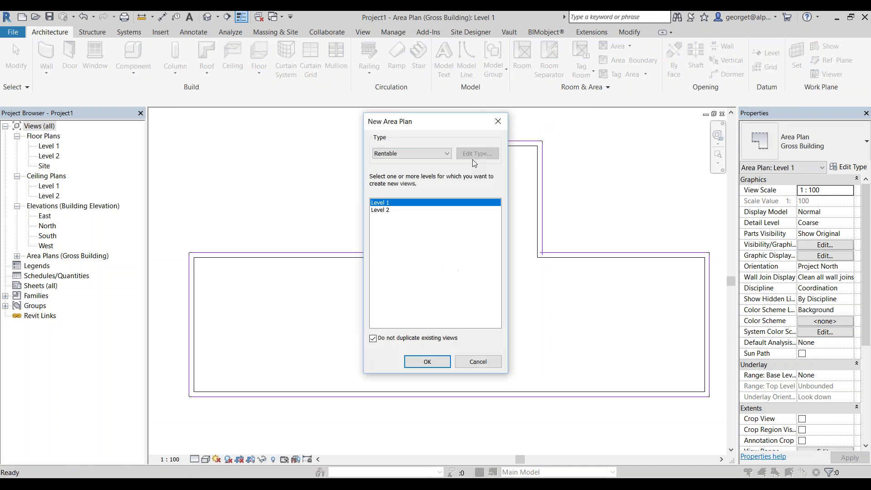
{"action": "left_click", "coordinate": [420, 153]}
{"action": "left_click", "coordinate": [410, 171]}
{"action": "left_click", "coordinate": [426, 360]}
{"action": "left_click", "coordinate": [420, 260]}
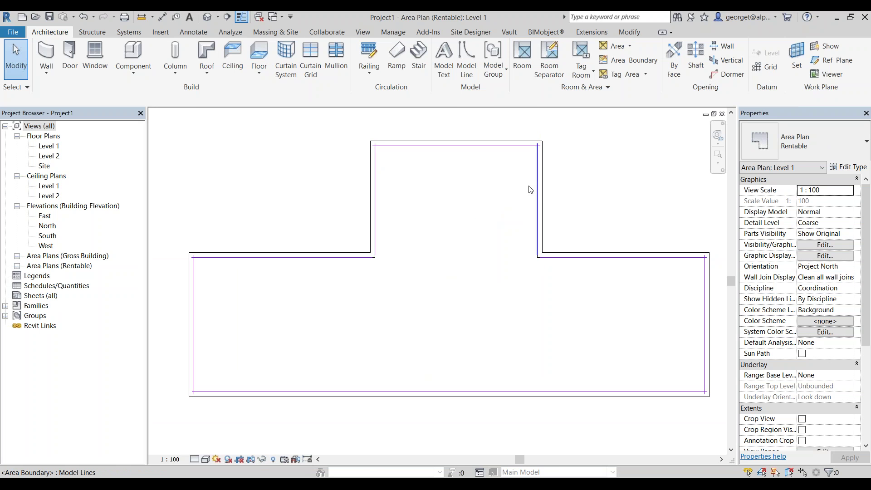
{"action": "left_click", "coordinate": [17, 256]}
{"action": "left_click", "coordinate": [17, 276]}
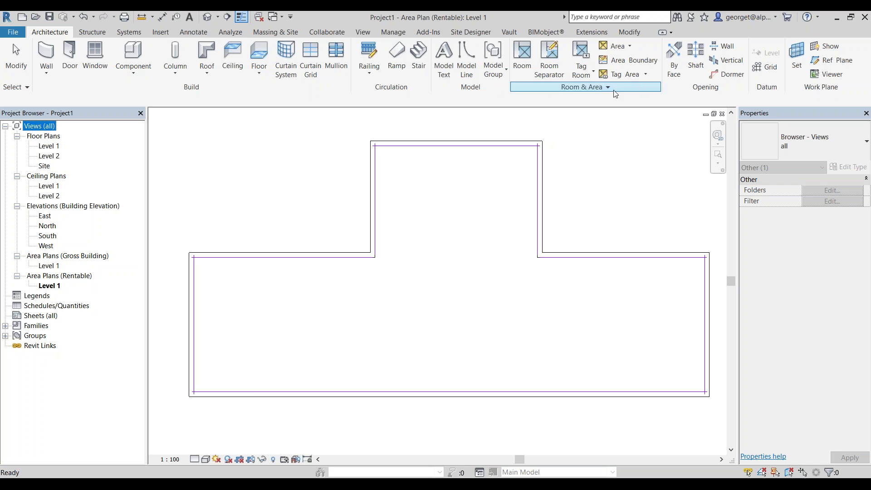
Set the Rentable Level 1 plan to Fine detail, turn off Thin Lines, and inspect a wall corner
{"action": "left_click", "coordinate": [206, 453]}
{"action": "left_click", "coordinate": [199, 460]}
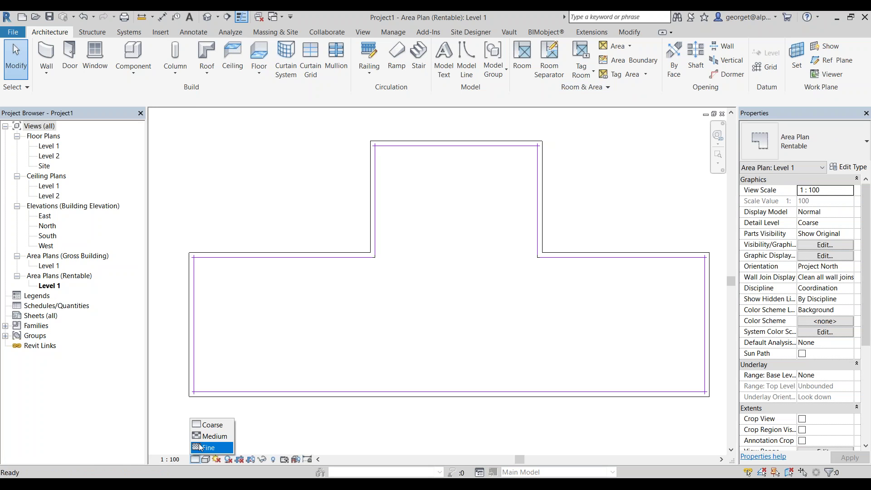
{"action": "left_click", "coordinate": [202, 446]}
{"action": "scroll", "coordinate": [369, 154], "scroll_direction": "up", "scroll_amount": 2}
{"action": "scroll", "coordinate": [370, 154], "scroll_direction": "up", "scroll_amount": 2}
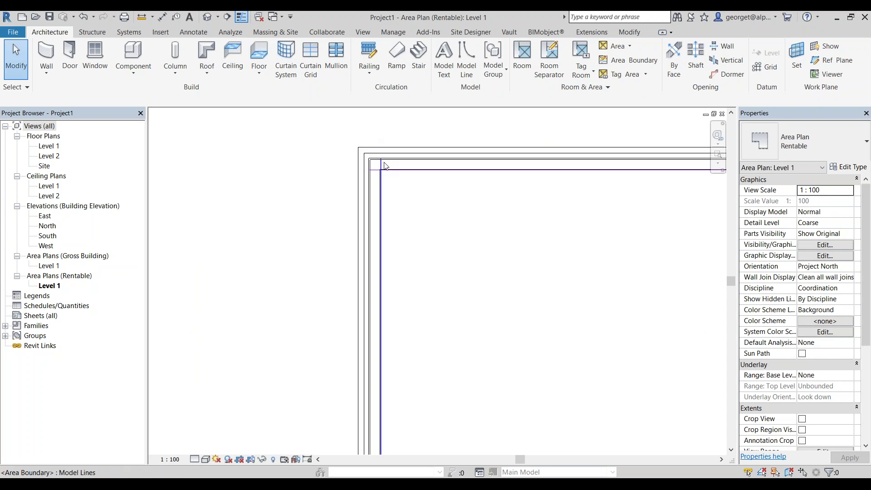
{"action": "left_click", "coordinate": [239, 17]}
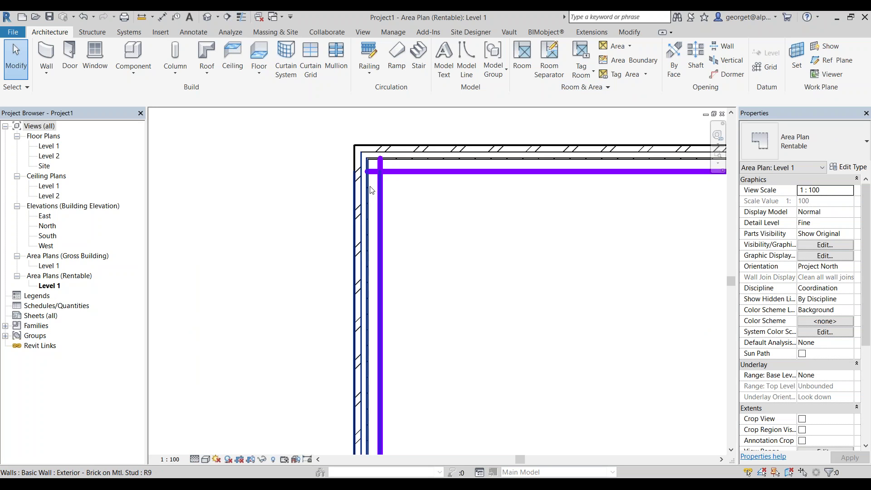
{"action": "scroll", "coordinate": [357, 156], "scroll_direction": "up", "scroll_amount": 1}
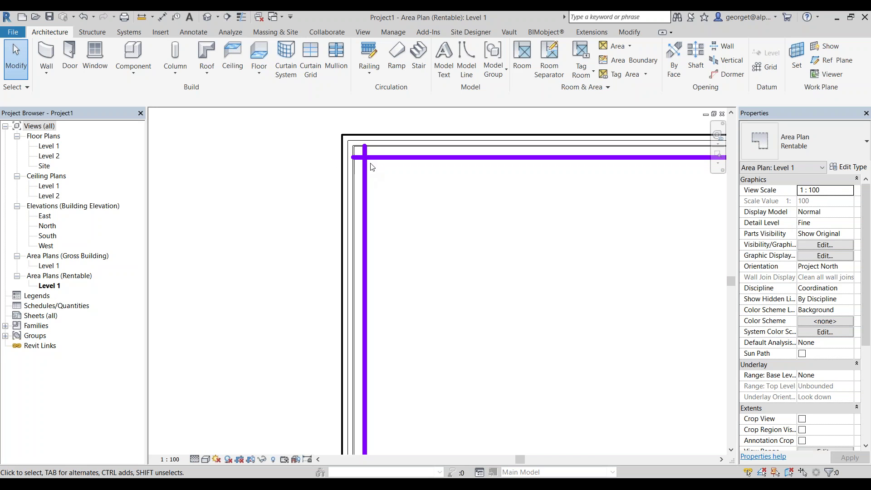
{"action": "scroll", "coordinate": [372, 129], "scroll_direction": "up", "scroll_amount": 1}
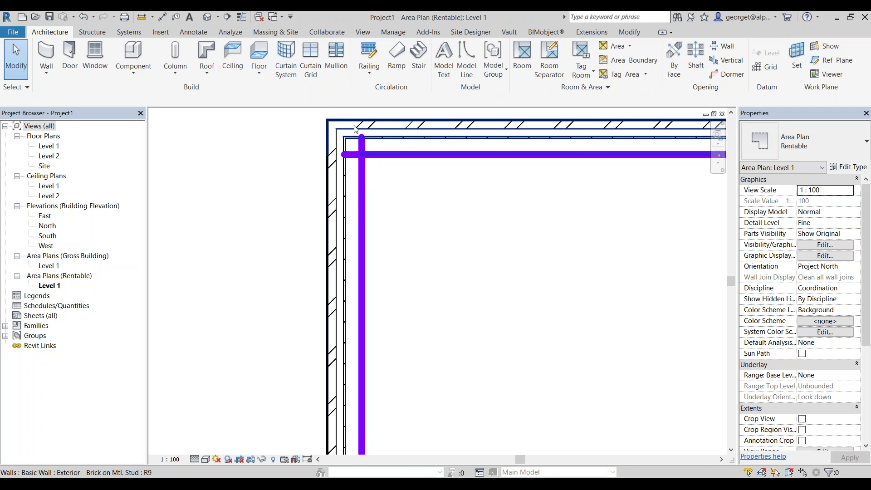
{"action": "scroll", "coordinate": [342, 244], "scroll_direction": "down", "scroll_amount": 1}
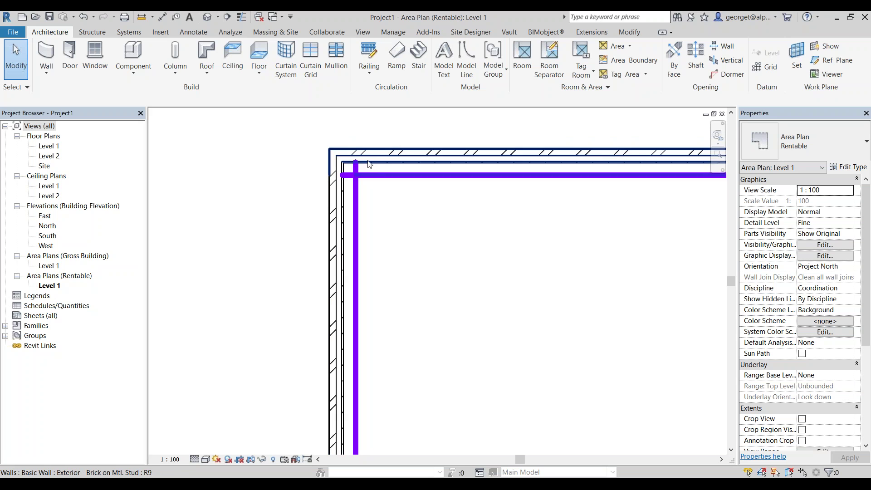
{"action": "scroll", "coordinate": [358, 160], "scroll_direction": "down", "scroll_amount": 3}
{"action": "scroll", "coordinate": [312, 169], "scroll_direction": "down", "scroll_amount": 1}
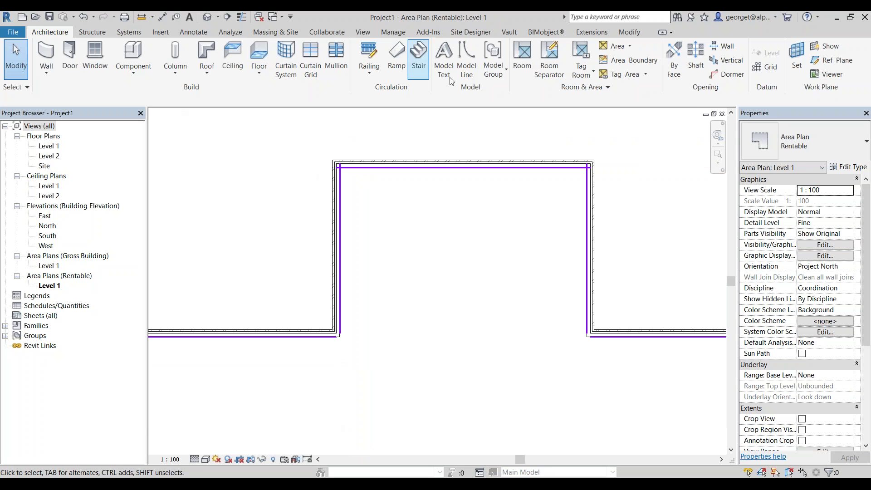
Add a new area scheme named Area Scheme 1 in Area and Volume Computations and confirm
{"action": "left_click", "coordinate": [607, 87]}
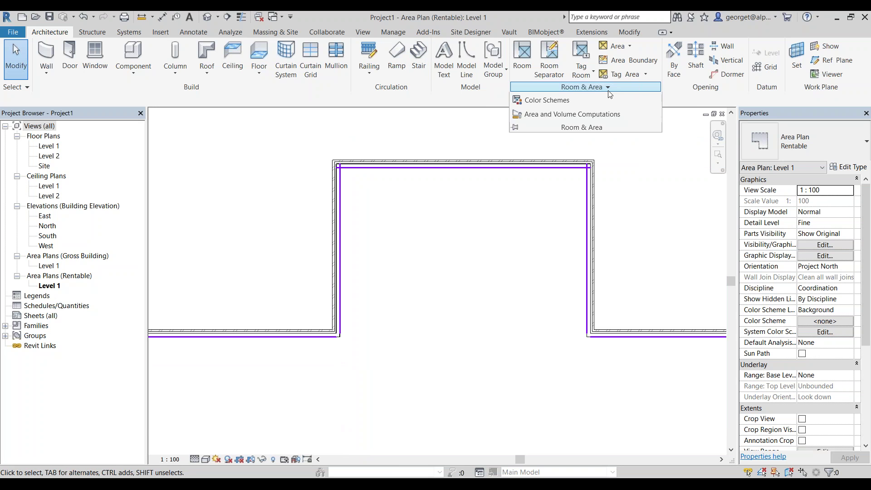
{"action": "left_click", "coordinate": [603, 118]}
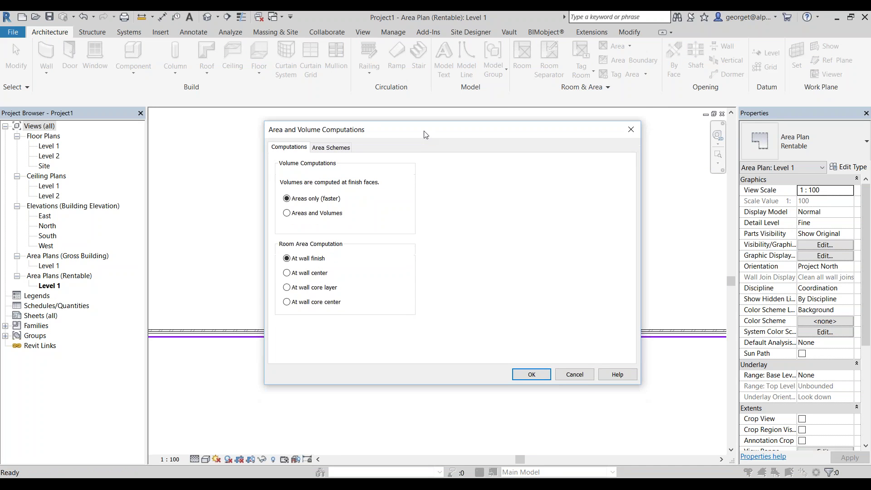
{"action": "left_click", "coordinate": [349, 134]}
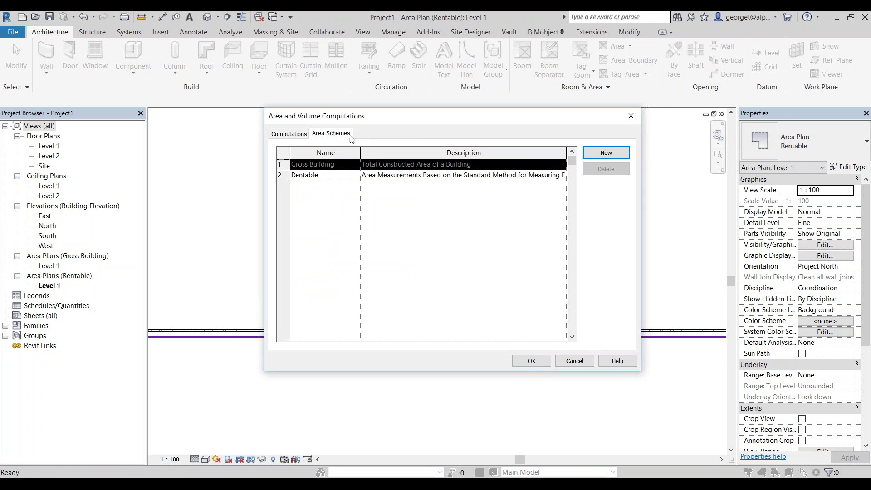
{"action": "left_click", "coordinate": [606, 153]}
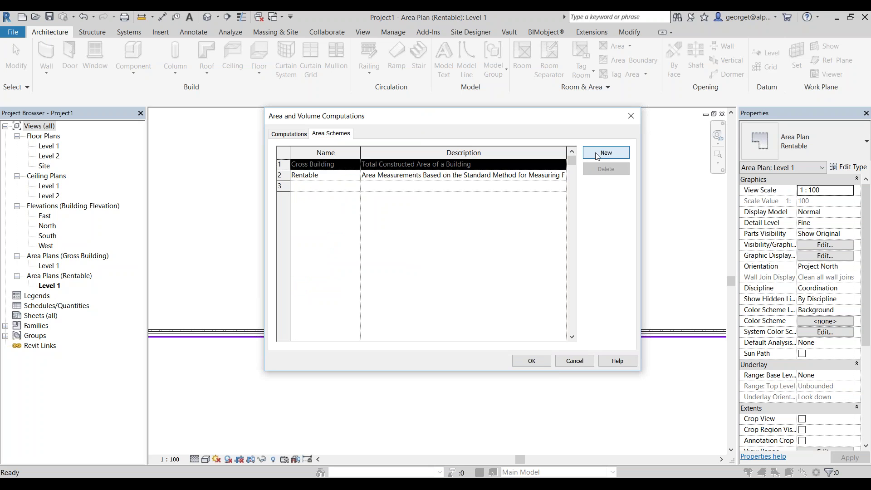
{"action": "left_click", "coordinate": [332, 190]}
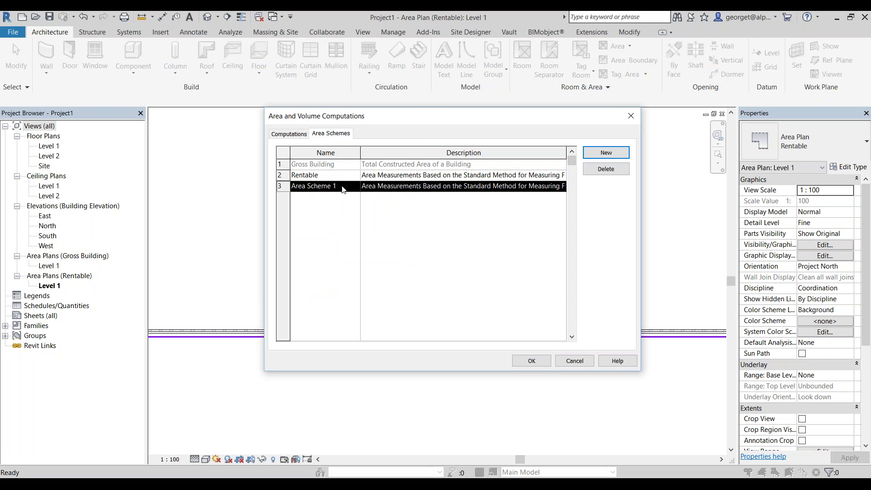
{"action": "left_click", "coordinate": [342, 187]}
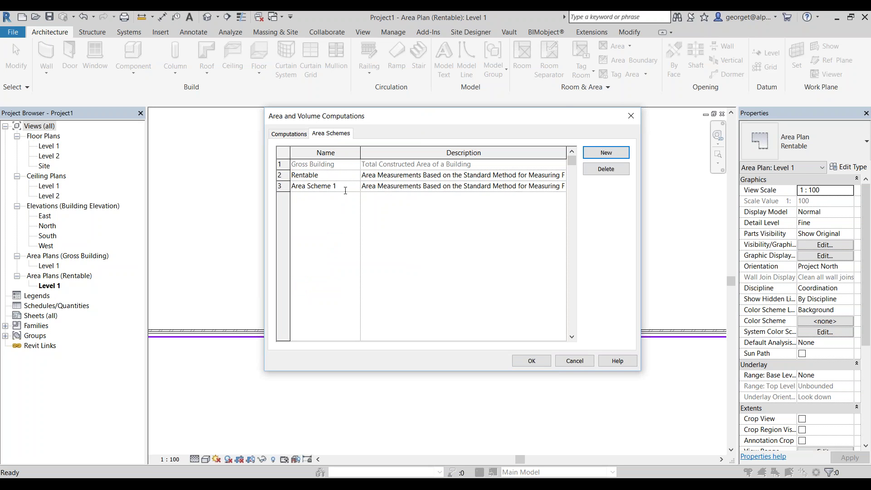
{"action": "left_click_drag", "start_coordinate": [345, 189], "coordinate": [290, 186]}
{"action": "left_click", "coordinate": [396, 186]}
{"action": "left_click_drag", "start_coordinate": [365, 185], "coordinate": [566, 186]}
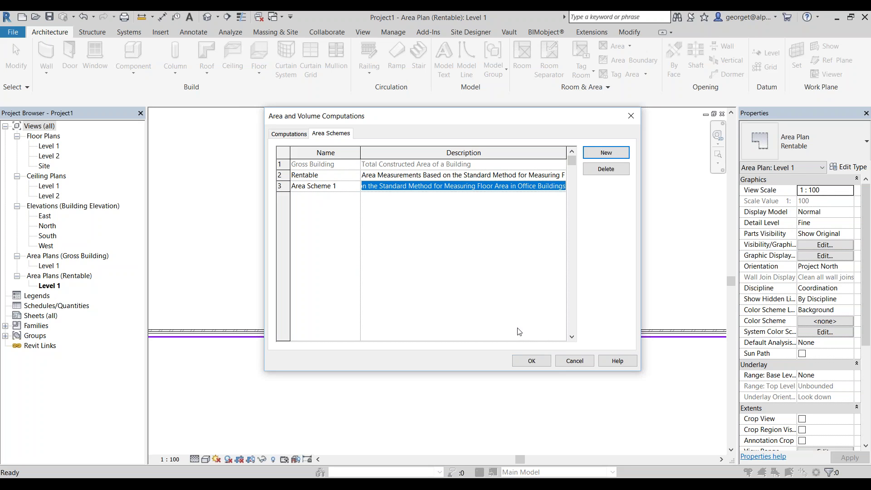
{"action": "left_click", "coordinate": [532, 361]}
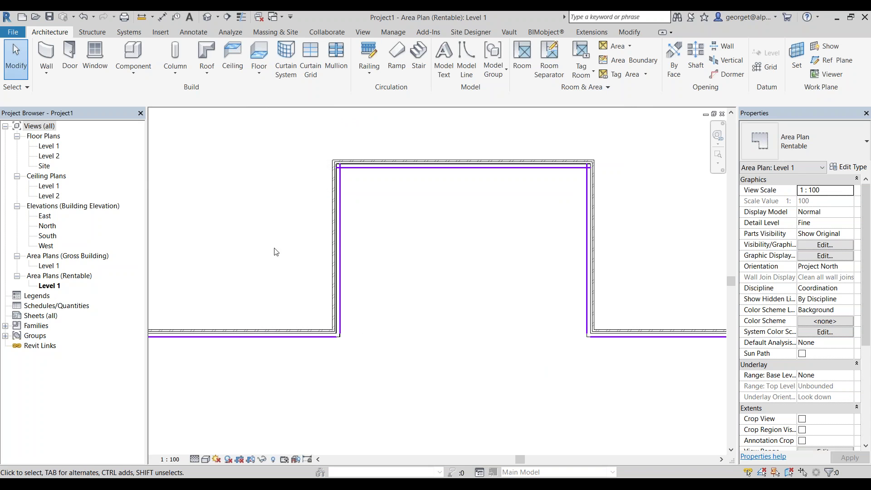
Create a Level 1 area plan for Area Scheme 1, declining automatic boundary lines
{"action": "left_click", "coordinate": [628, 46]}
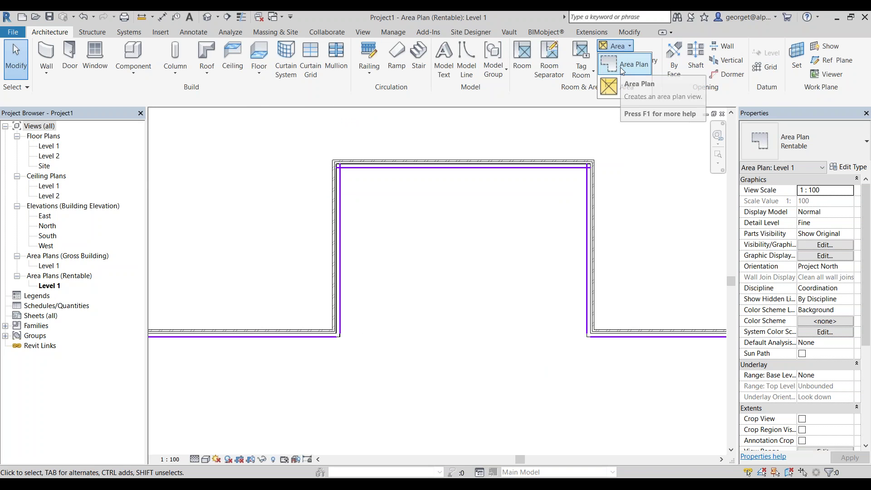
{"action": "left_click", "coordinate": [621, 70]}
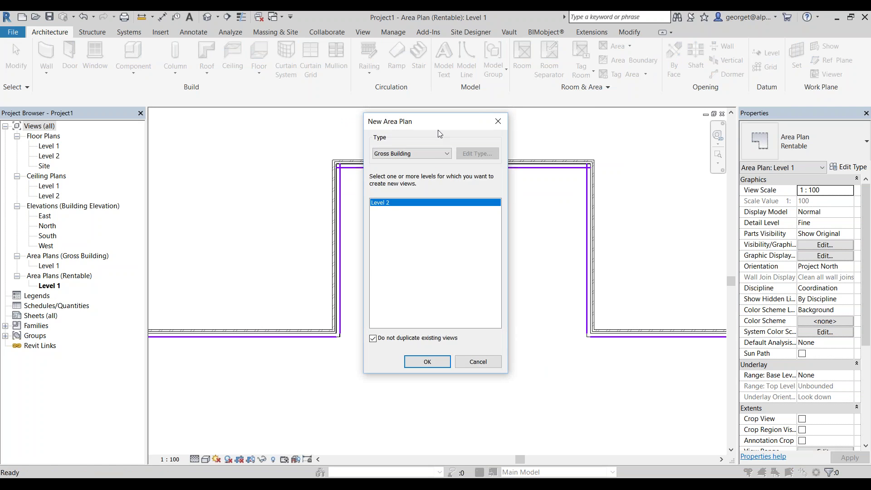
{"action": "left_click", "coordinate": [412, 123]}
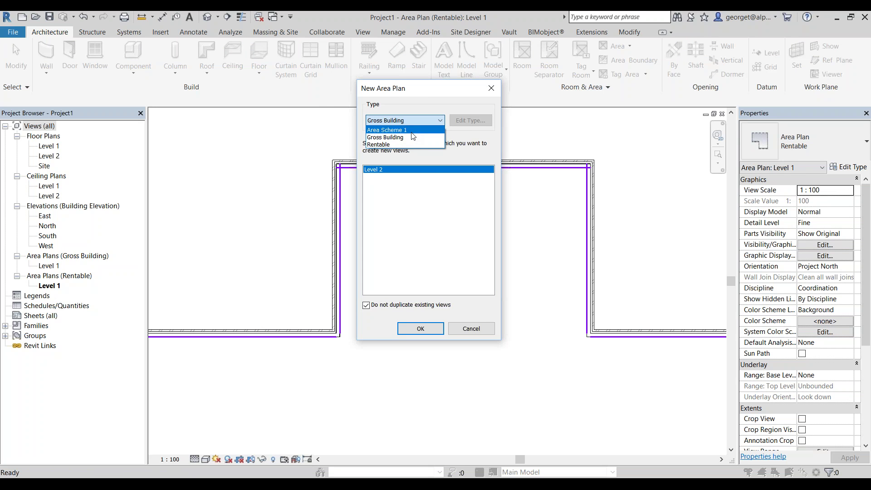
{"action": "left_click", "coordinate": [410, 132]}
{"action": "left_click", "coordinate": [387, 169]}
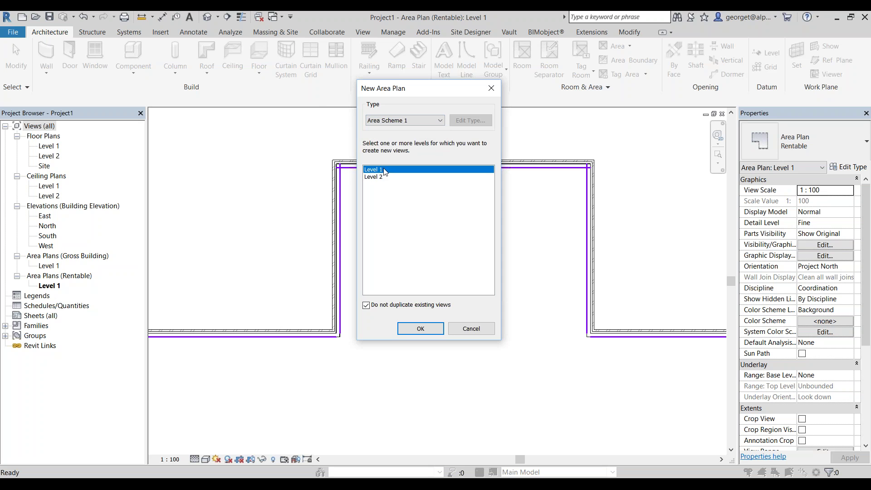
{"action": "left_click", "coordinate": [431, 331]}
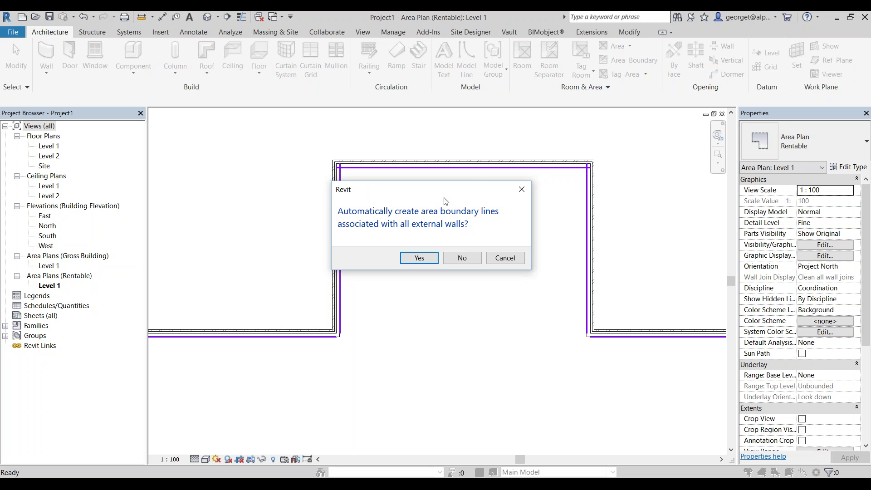
{"action": "left_click", "coordinate": [461, 258]}
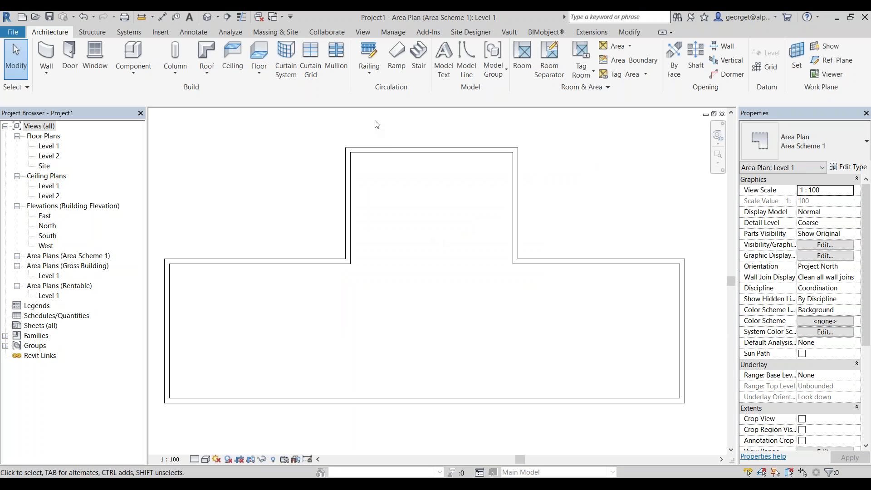
Set the Area Scheme 1 plan to Fine detail and expand its Area Plans list in the browser
{"action": "left_click", "coordinate": [198, 458]}
{"action": "middle_click_drag", "start_coordinate": [271, 261], "coordinate": [300, 262]}
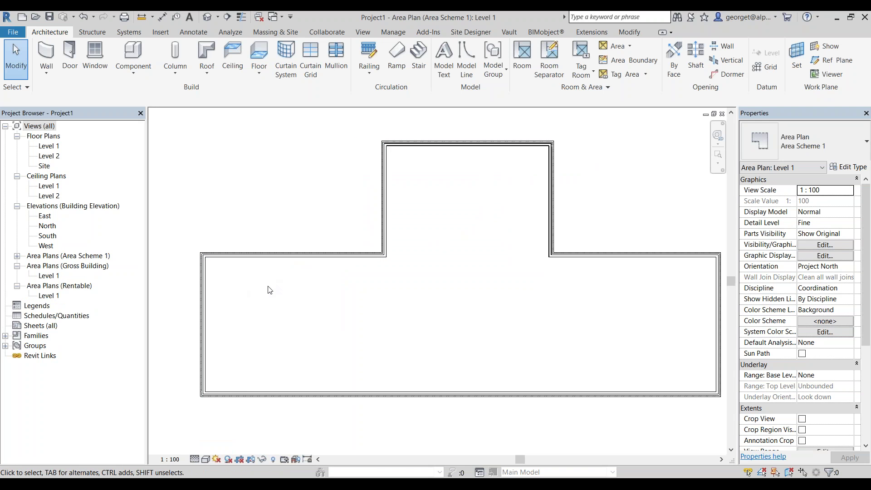
{"action": "left_click", "coordinate": [17, 256]}
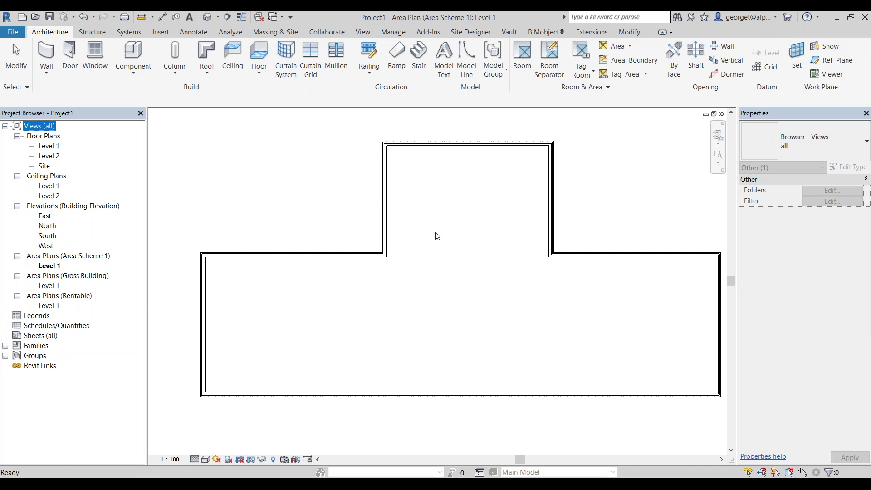
{"action": "scroll", "coordinate": [309, 209], "scroll_direction": "down", "scroll_amount": 1}
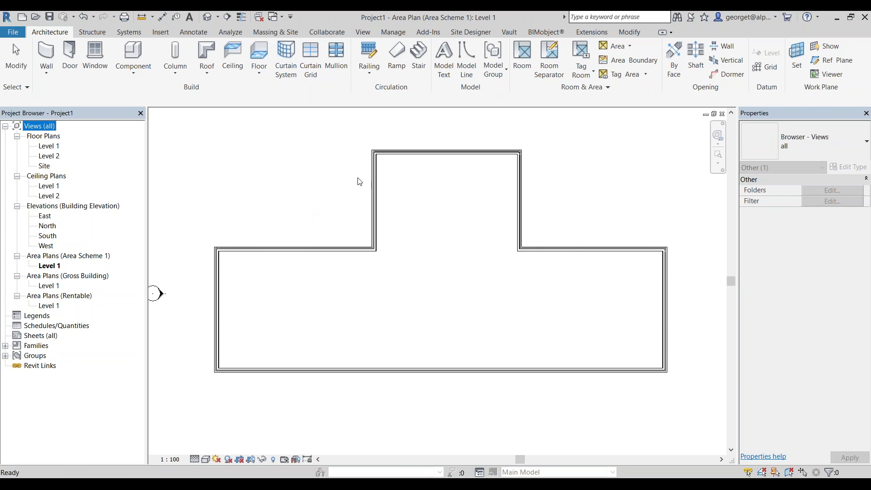
Start the Area Boundary line tool and trace boundaries along the top and right walls
{"action": "left_click", "coordinate": [639, 62]}
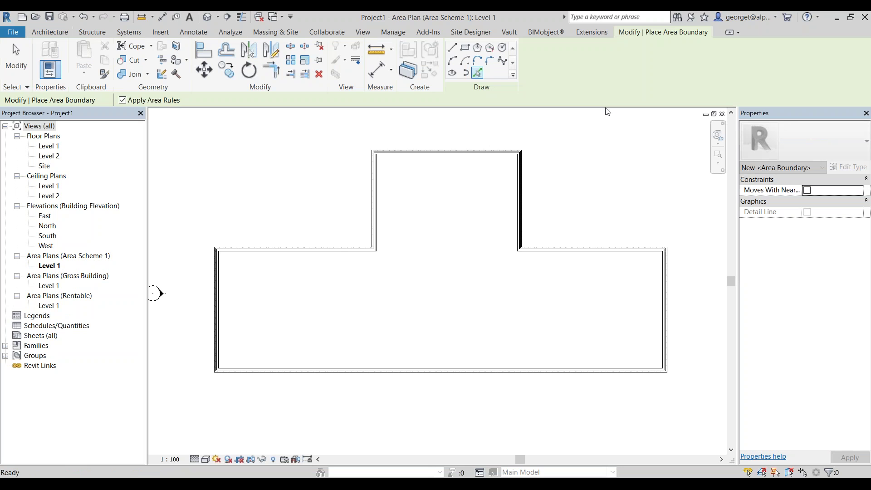
{"action": "scroll", "coordinate": [379, 198], "scroll_direction": "up", "scroll_amount": 1}
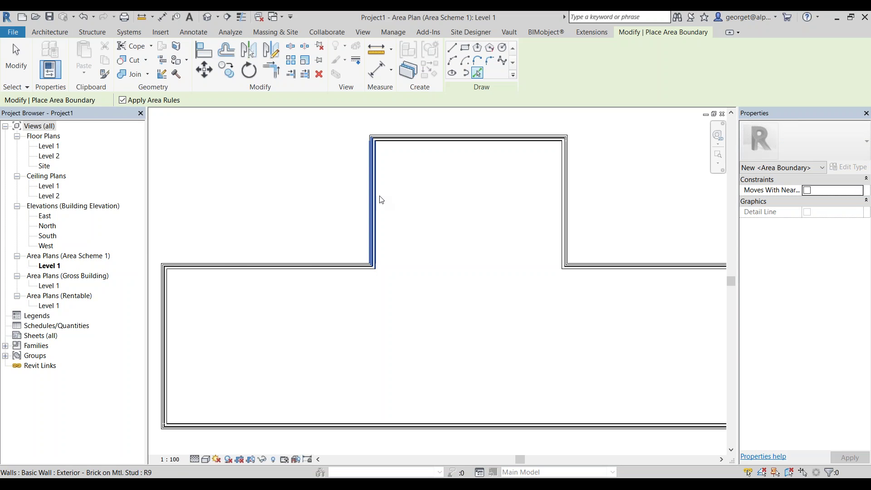
{"action": "left_click", "coordinate": [452, 47]}
{"action": "scroll", "coordinate": [345, 130], "scroll_direction": "up", "scroll_amount": 1}
{"action": "scroll", "coordinate": [376, 143], "scroll_direction": "up", "scroll_amount": 1}
{"action": "scroll", "coordinate": [376, 143], "scroll_direction": "up", "scroll_amount": 2}
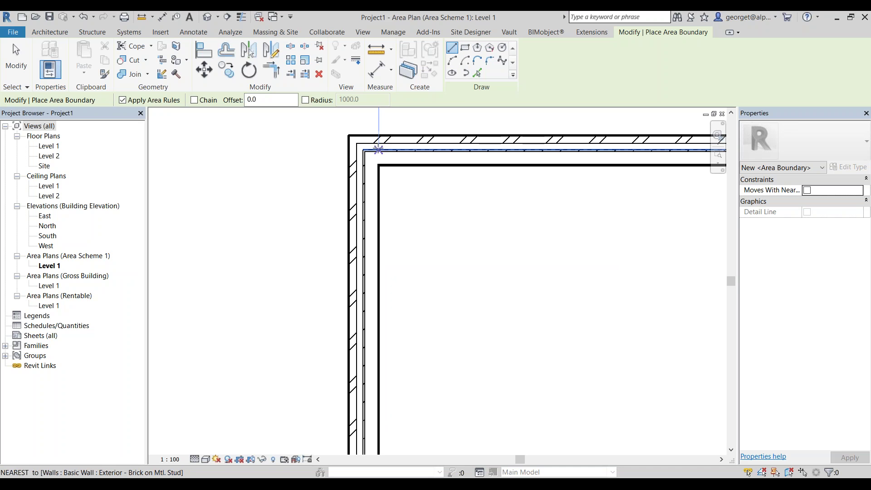
{"action": "left_click", "coordinate": [364, 143]}
{"action": "scroll", "coordinate": [272, 163], "scroll_direction": "down", "scroll_amount": 2}
{"action": "scroll", "coordinate": [612, 168], "scroll_direction": "up", "scroll_amount": 2}
{"action": "left_click", "coordinate": [651, 167]}
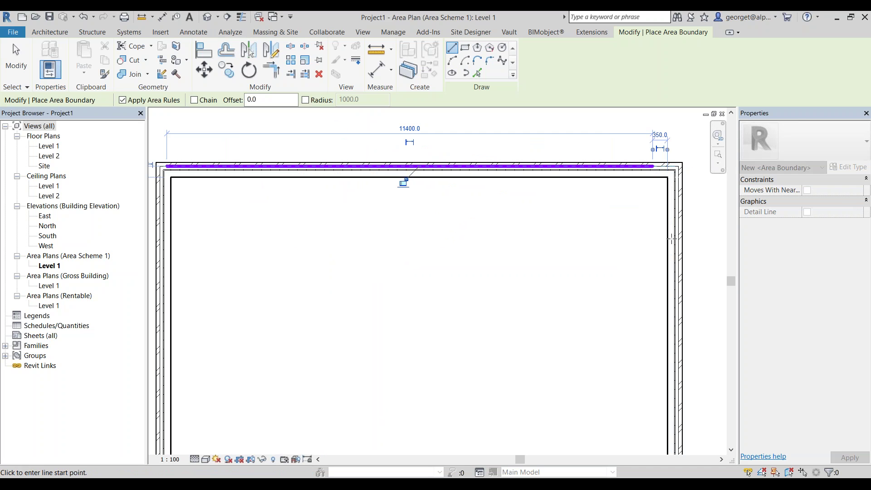
{"action": "scroll", "coordinate": [653, 172], "scroll_direction": "up", "scroll_amount": 2}
{"action": "scroll", "coordinate": [662, 181], "scroll_direction": "down", "scroll_amount": 2}
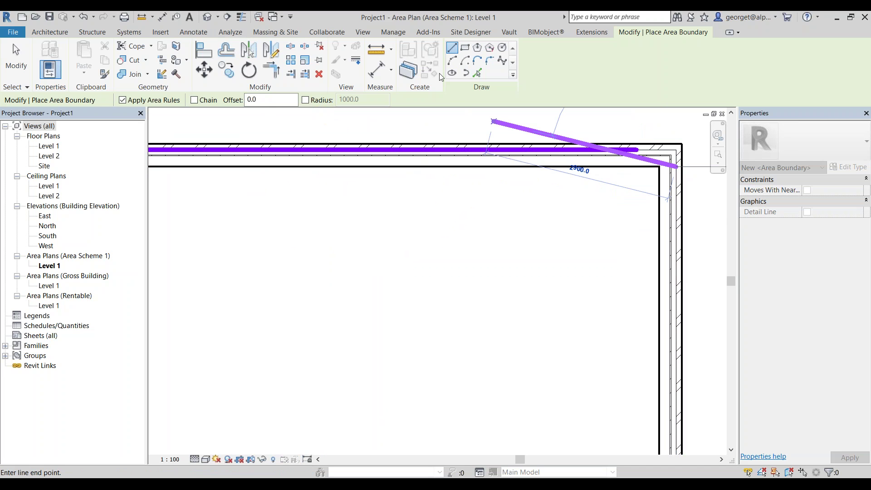
{"action": "scroll", "coordinate": [565, 356], "scroll_direction": "up", "scroll_amount": 2}
{"action": "left_click", "coordinate": [565, 356]}
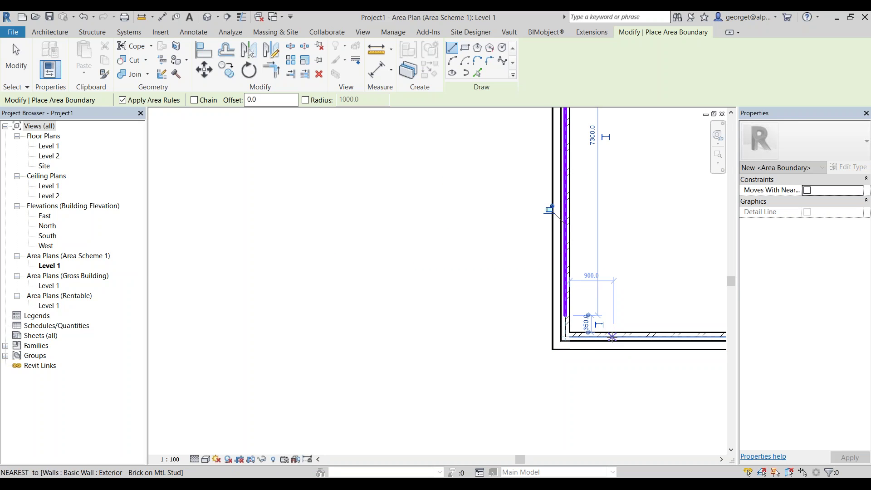
Trace boundary lines from the right wall corner around to the lower-left and upper-left corners
{"action": "left_click", "coordinate": [566, 334]}
{"action": "scroll", "coordinate": [288, 225], "scroll_direction": "down", "scroll_amount": 2}
{"action": "scroll", "coordinate": [605, 265], "scroll_direction": "up", "scroll_amount": 4}
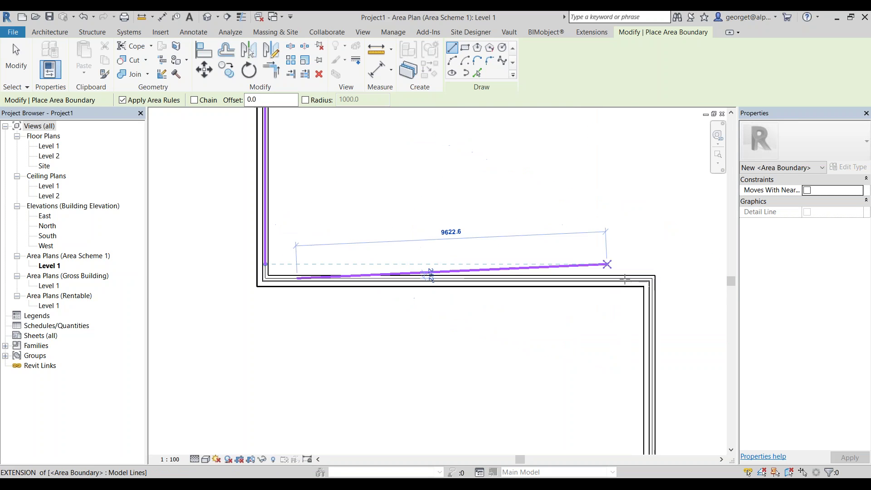
{"action": "left_click", "coordinate": [660, 295]}
{"action": "scroll", "coordinate": [661, 162], "scroll_direction": "down", "scroll_amount": 3}
{"action": "scroll", "coordinate": [661, 198], "scroll_direction": "up", "scroll_amount": 2}
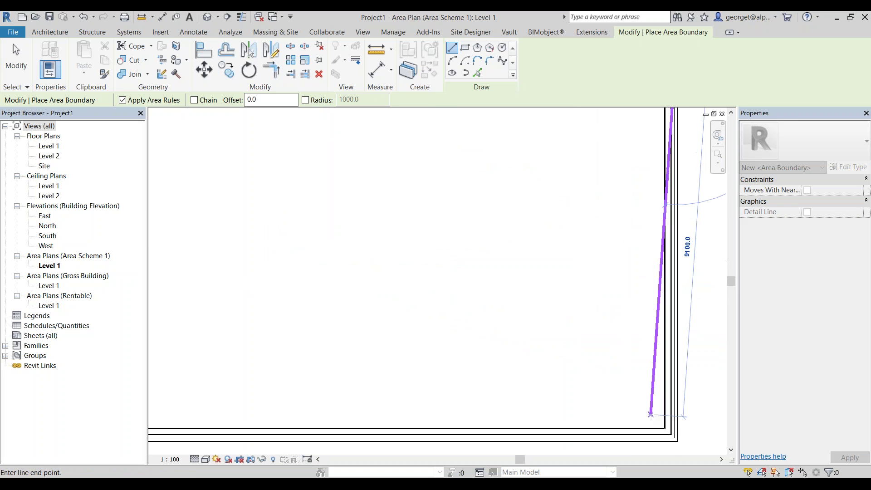
{"action": "left_click", "coordinate": [673, 416]}
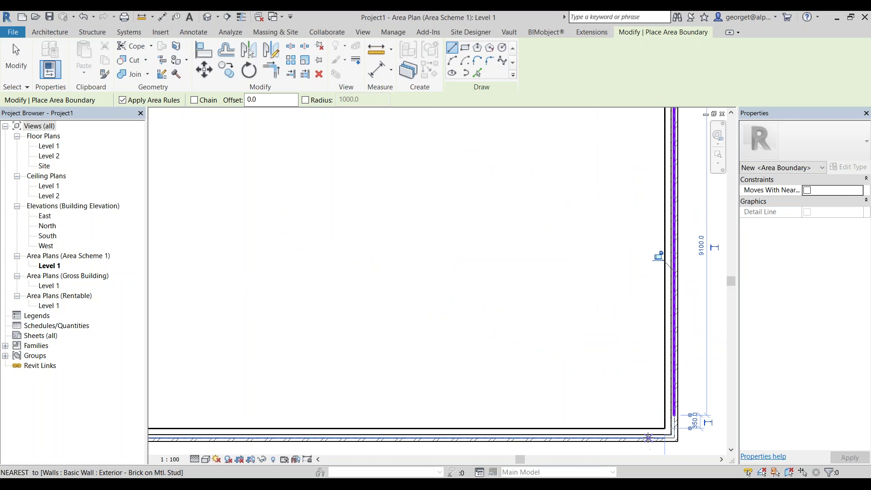
{"action": "scroll", "coordinate": [641, 397], "scroll_direction": "down", "scroll_amount": 3}
{"action": "scroll", "coordinate": [208, 369], "scroll_direction": "up", "scroll_amount": 2}
{"action": "scroll", "coordinate": [273, 378], "scroll_direction": "up", "scroll_amount": 2}
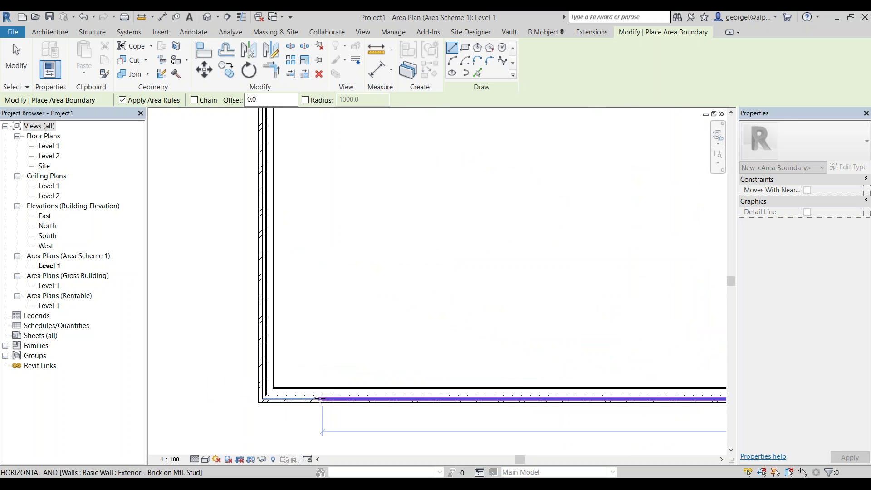
{"action": "left_click", "coordinate": [272, 377]}
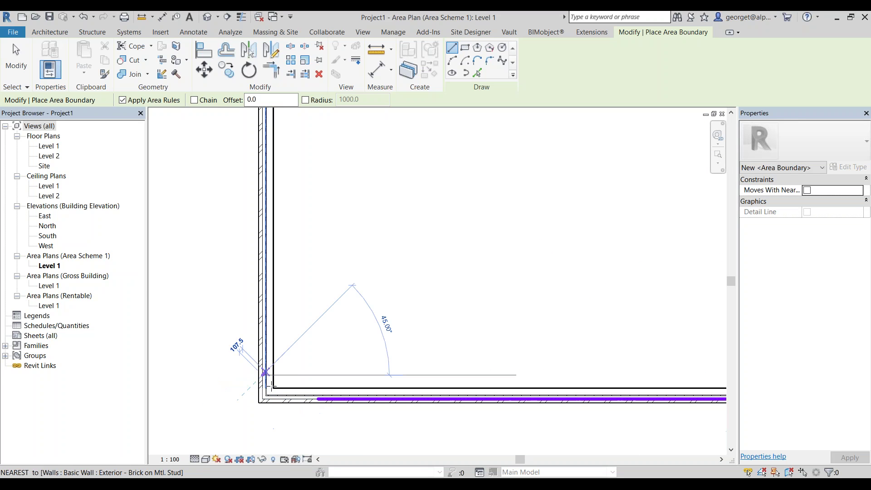
{"action": "scroll", "coordinate": [272, 431], "scroll_direction": "down", "scroll_amount": 2}
{"action": "scroll", "coordinate": [258, 211], "scroll_direction": "up", "scroll_amount": 3}
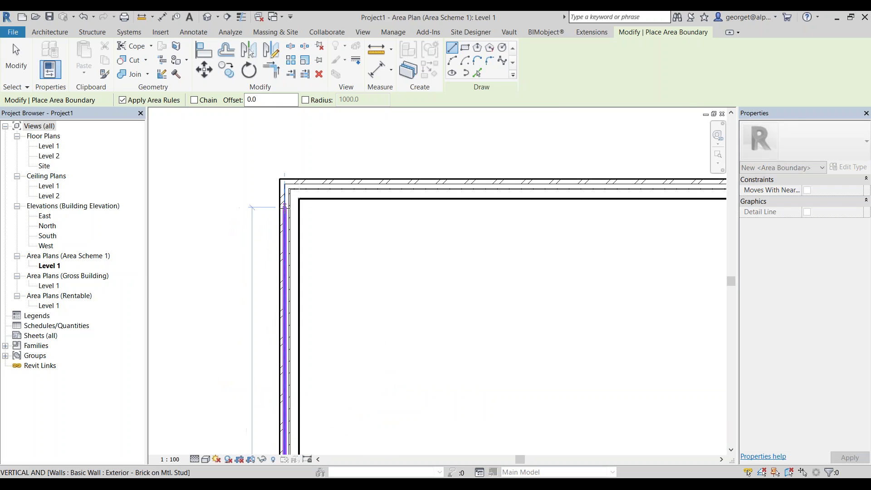
{"action": "left_click", "coordinate": [316, 185]}
Add boundary lines along the remaining top wall and the lower-right vertical wall segment
{"action": "scroll", "coordinate": [316, 185], "scroll_direction": "down", "scroll_amount": 2}
{"action": "scroll", "coordinate": [471, 192], "scroll_direction": "up", "scroll_amount": 3}
{"action": "left_click", "coordinate": [467, 189]}
{"action": "scroll", "coordinate": [467, 204], "scroll_direction": "down", "scroll_amount": 1}
{"action": "scroll", "coordinate": [470, 219], "scroll_direction": "up", "scroll_amount": 3}
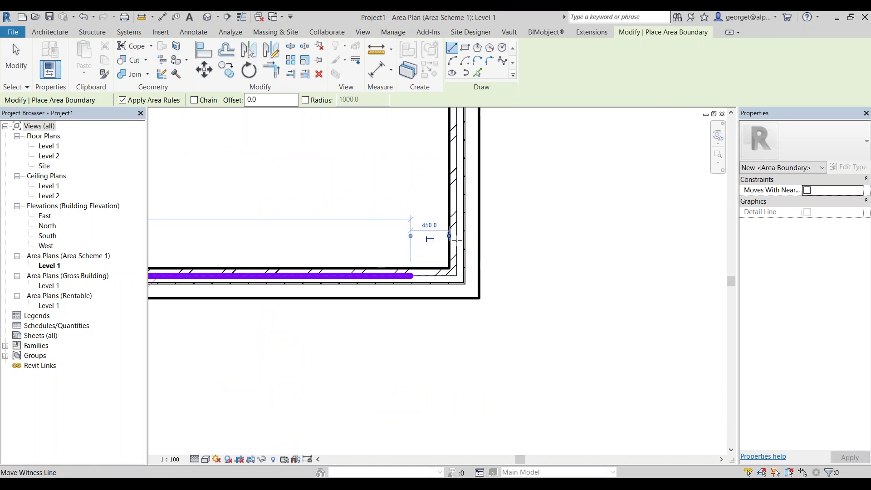
{"action": "left_click", "coordinate": [455, 241]}
{"action": "scroll", "coordinate": [447, 242], "scroll_direction": "down", "scroll_amount": 2}
{"action": "scroll", "coordinate": [442, 243], "scroll_direction": "down", "scroll_amount": 1}
{"action": "scroll", "coordinate": [447, 231], "scroll_direction": "up", "scroll_amount": 3}
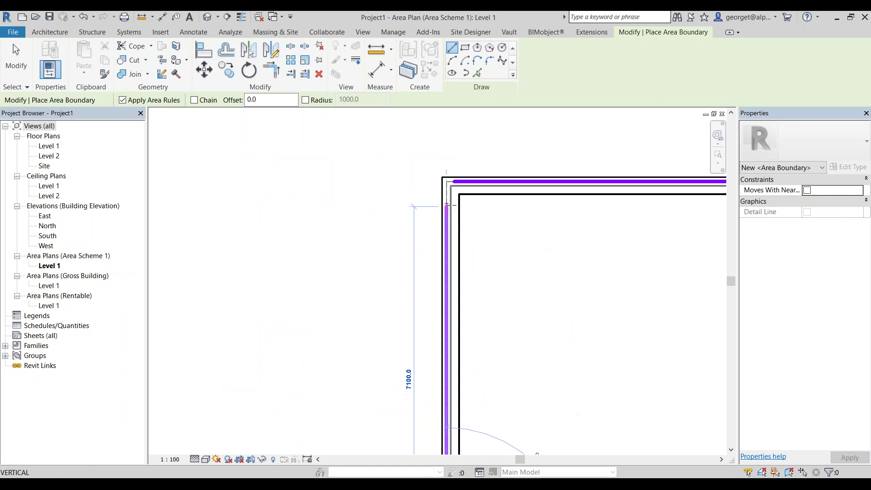
{"action": "left_click", "coordinate": [447, 205]}
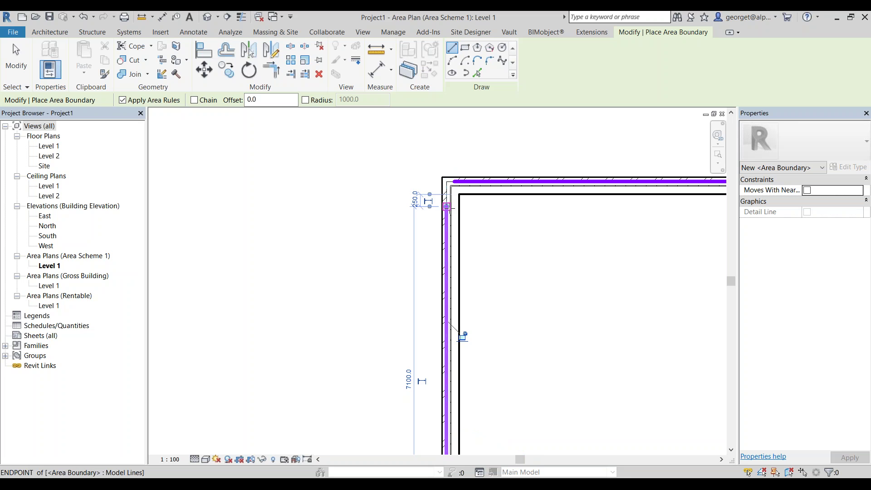
{"action": "left_click", "coordinate": [271, 70]}
{"action": "scroll", "coordinate": [233, 140], "scroll_direction": "down", "scroll_amount": 1}
{"action": "scroll", "coordinate": [297, 167], "scroll_direction": "down", "scroll_amount": 2}
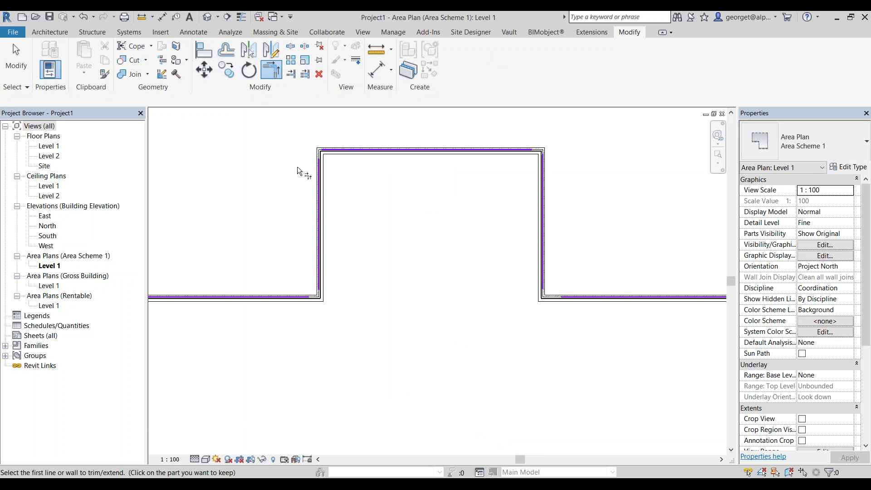
Trim the boundary lines into clean corners at the top and right side of the T
{"action": "left_click", "coordinate": [507, 149]}
{"action": "scroll", "coordinate": [502, 257], "scroll_direction": "up", "scroll_amount": 2}
{"action": "scroll", "coordinate": [463, 211], "scroll_direction": "up", "scroll_amount": 1}
{"action": "left_click", "coordinate": [452, 209]}
{"action": "left_click", "coordinate": [482, 225]}
{"action": "scroll", "coordinate": [428, 229], "scroll_direction": "down", "scroll_amount": 2}
{"action": "scroll", "coordinate": [543, 229], "scroll_direction": "up", "scroll_amount": 2}
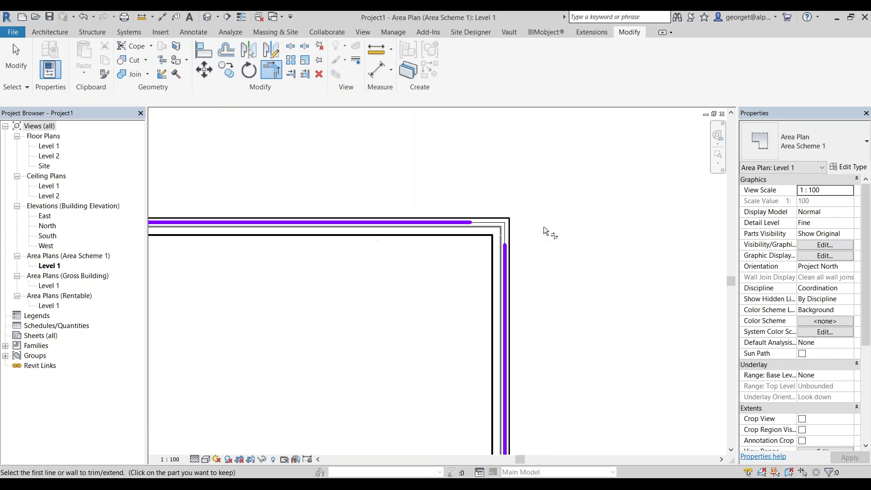
{"action": "left_click", "coordinate": [467, 221]}
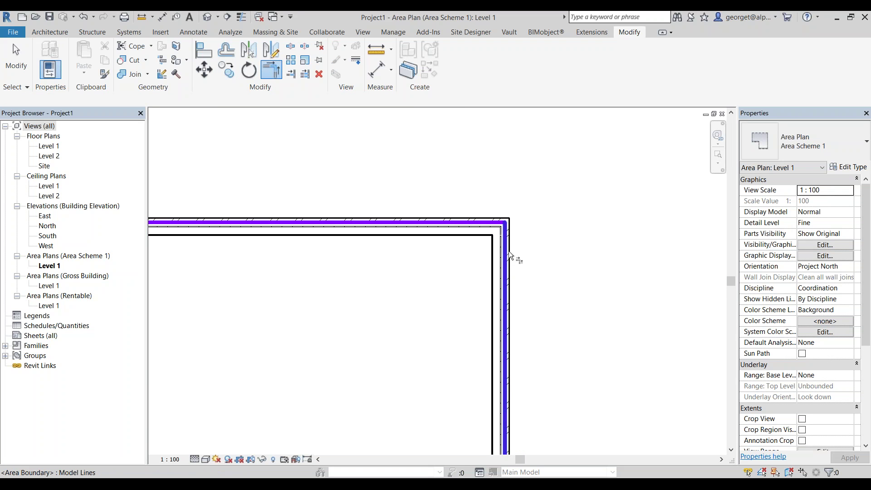
{"action": "left_click", "coordinate": [510, 256]}
{"action": "scroll", "coordinate": [554, 411], "scroll_direction": "down", "scroll_amount": 2}
{"action": "scroll", "coordinate": [550, 350], "scroll_direction": "up", "scroll_amount": 2}
{"action": "left_click", "coordinate": [547, 301]}
Trim the bottom-left and top-left boundary corners cleanly
{"action": "scroll", "coordinate": [652, 328], "scroll_direction": "down", "scroll_amount": 2}
{"action": "scroll", "coordinate": [653, 327], "scroll_direction": "down", "scroll_amount": 2}
{"action": "scroll", "coordinate": [640, 334], "scroll_direction": "down", "scroll_amount": 1}
{"action": "scroll", "coordinate": [250, 325], "scroll_direction": "up", "scroll_amount": 3}
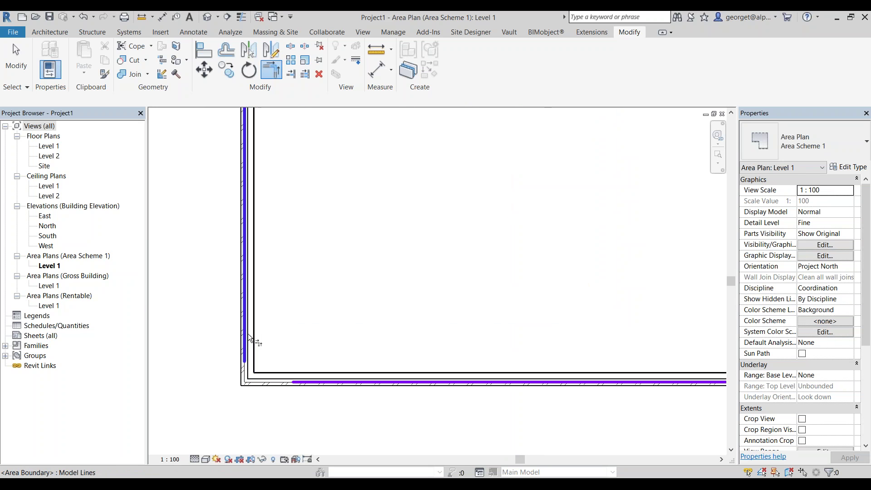
{"action": "left_click", "coordinate": [248, 338]}
{"action": "left_click", "coordinate": [301, 379]}
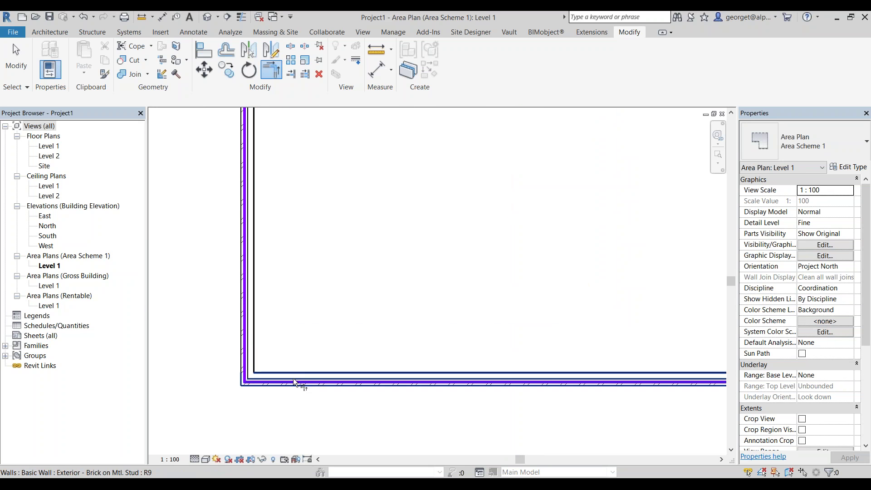
{"action": "scroll", "coordinate": [293, 377], "scroll_direction": "down", "scroll_amount": 3}
{"action": "left_click", "coordinate": [336, 257]}
{"action": "scroll", "coordinate": [251, 260], "scroll_direction": "up", "scroll_amount": 2}
{"action": "scroll", "coordinate": [271, 263], "scroll_direction": "up", "scroll_amount": 2}
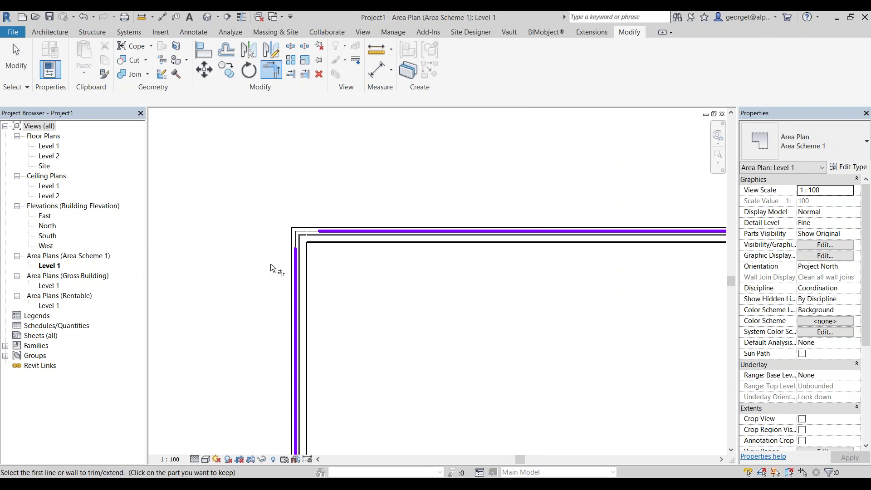
{"action": "scroll", "coordinate": [290, 262], "scroll_direction": "up", "scroll_amount": 1}
{"action": "left_click", "coordinate": [304, 261]}
Trim the last inner corner so the boundary forms one closed loop, then exit trimming
{"action": "scroll", "coordinate": [223, 177], "scroll_direction": "down", "scroll_amount": 2}
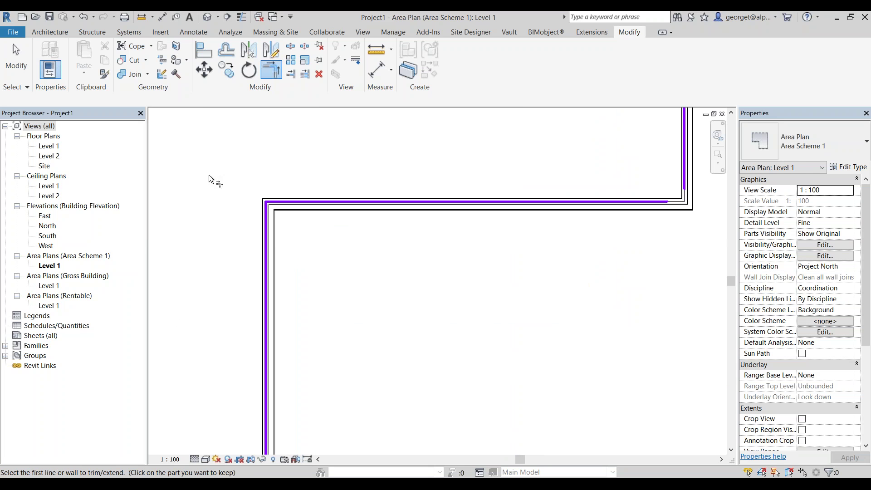
{"action": "scroll", "coordinate": [202, 173], "scroll_direction": "down", "scroll_amount": 2}
{"action": "scroll", "coordinate": [368, 322], "scroll_direction": "up", "scroll_amount": 3}
{"action": "scroll", "coordinate": [375, 204], "scroll_direction": "up", "scroll_amount": 2}
{"action": "left_click", "coordinate": [362, 260]}
{"action": "left_click", "coordinate": [382, 238]}
{"action": "scroll", "coordinate": [369, 254], "scroll_direction": "down", "scroll_amount": 3}
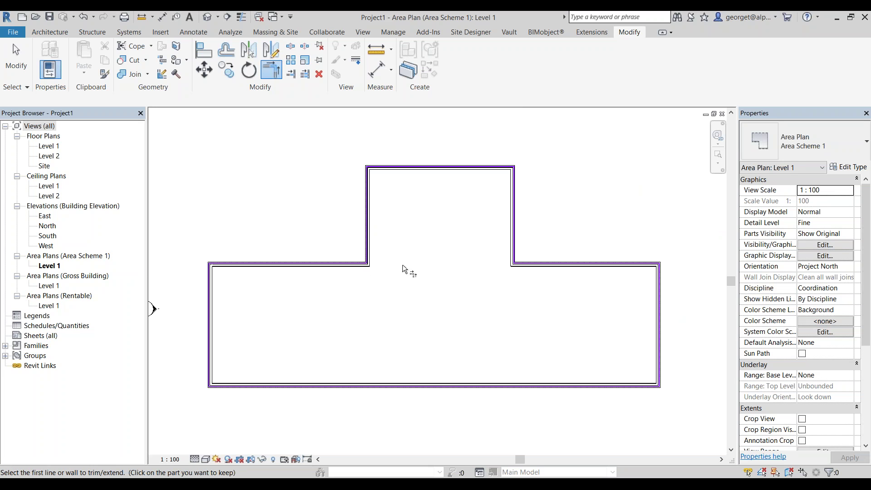
{"action": "left_click", "coordinate": [24, 66]}
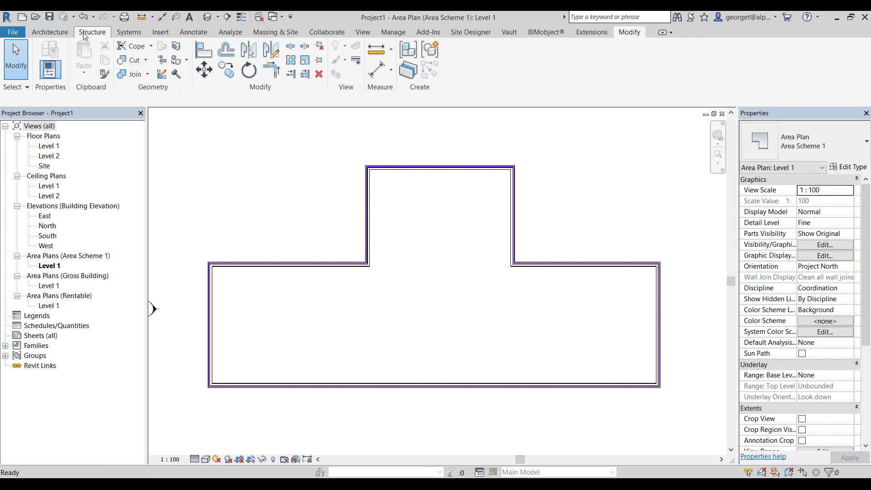
Place an area tagged 'Area' at 475 m² inside the closed T-shaped boundary
{"action": "left_click", "coordinate": [53, 32]}
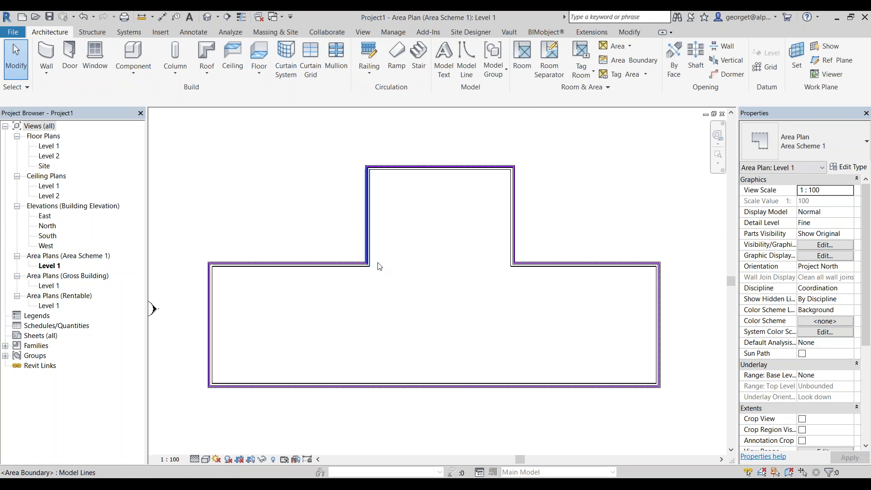
{"action": "middle_click_drag", "start_coordinate": [380, 312], "coordinate": [387, 313]}
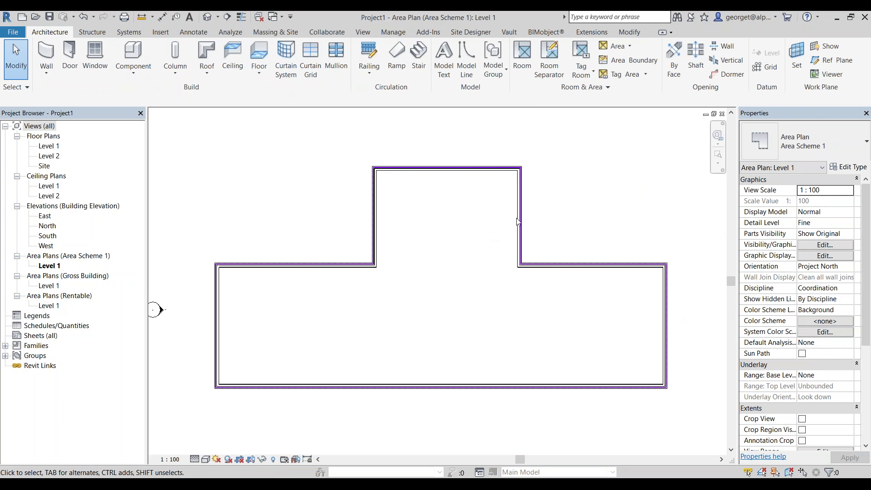
{"action": "left_click", "coordinate": [629, 47]}
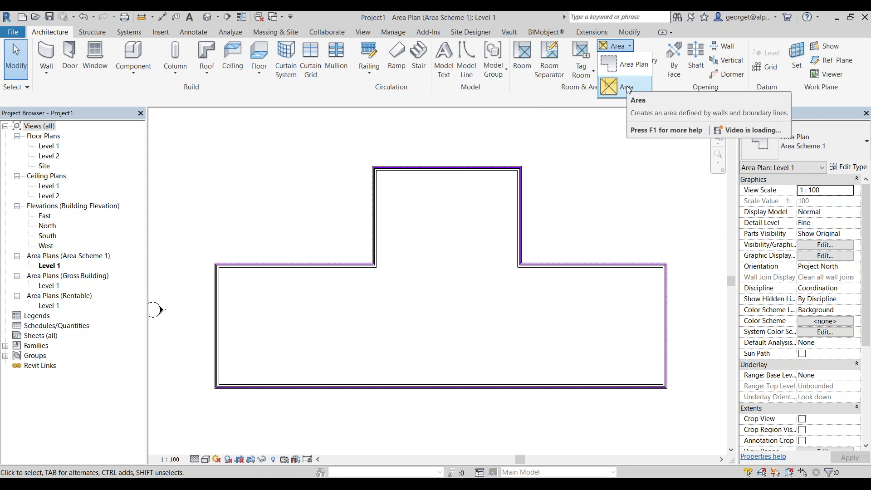
{"action": "left_click", "coordinate": [627, 85]}
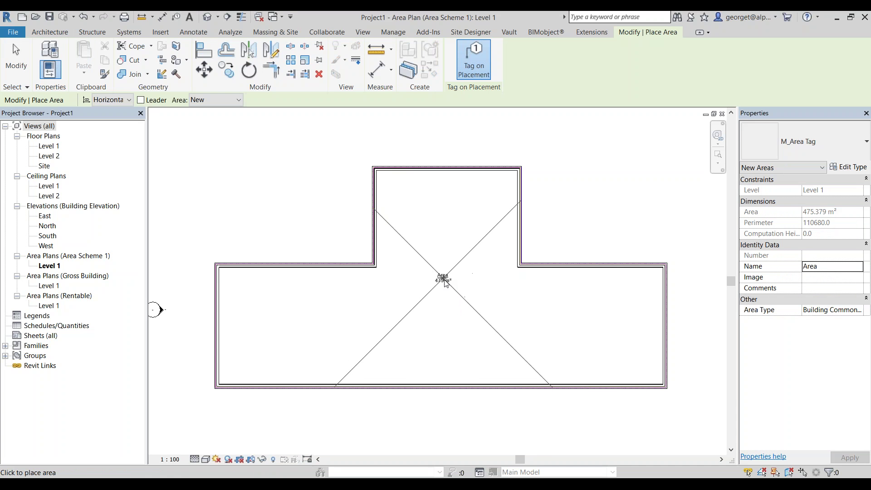
{"action": "left_click", "coordinate": [460, 352]}
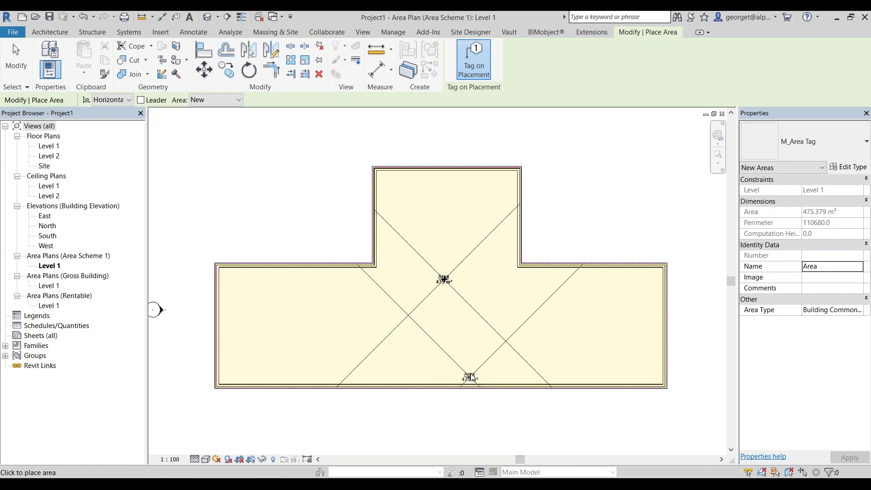
{"action": "scroll", "coordinate": [470, 373], "scroll_direction": "up", "scroll_amount": 1}
{"action": "scroll", "coordinate": [467, 365], "scroll_direction": "up", "scroll_amount": 1}
{"action": "key", "text": "Escape"}
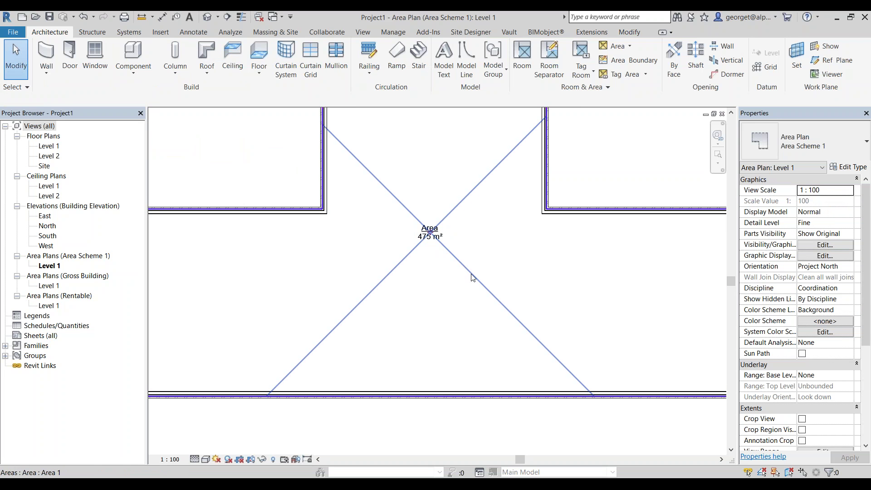
{"action": "scroll", "coordinate": [494, 261], "scroll_direction": "down", "scroll_amount": 1}
Draw a vertical wall rising from the left top corner of the T's crossbar
{"action": "scroll", "coordinate": [450, 249], "scroll_direction": "down", "scroll_amount": 1}
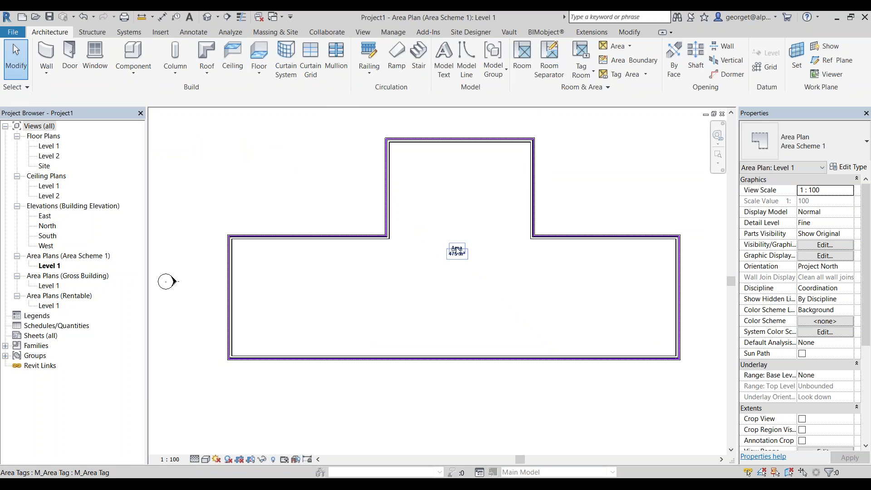
{"action": "middle_click_drag", "start_coordinate": [320, 272], "coordinate": [316, 288]}
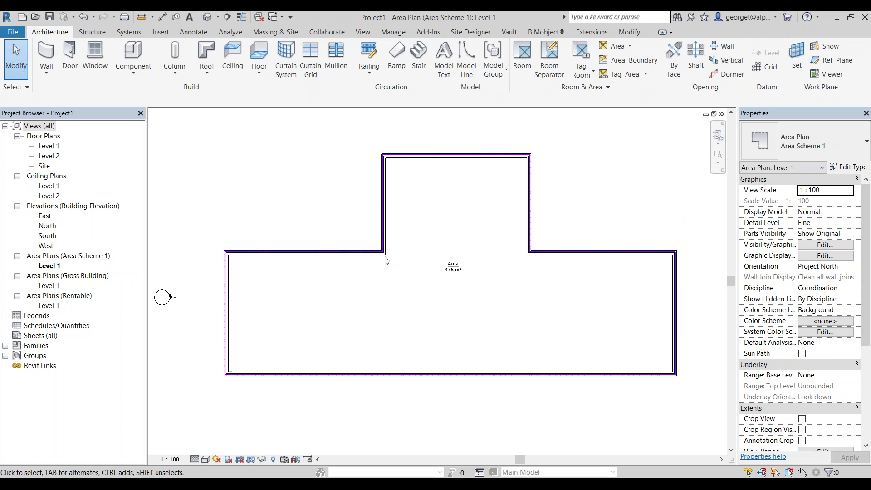
{"action": "left_click", "coordinate": [53, 56]}
{"action": "scroll", "coordinate": [246, 228], "scroll_direction": "up", "scroll_amount": 1}
{"action": "scroll", "coordinate": [227, 245], "scroll_direction": "up", "scroll_amount": 3}
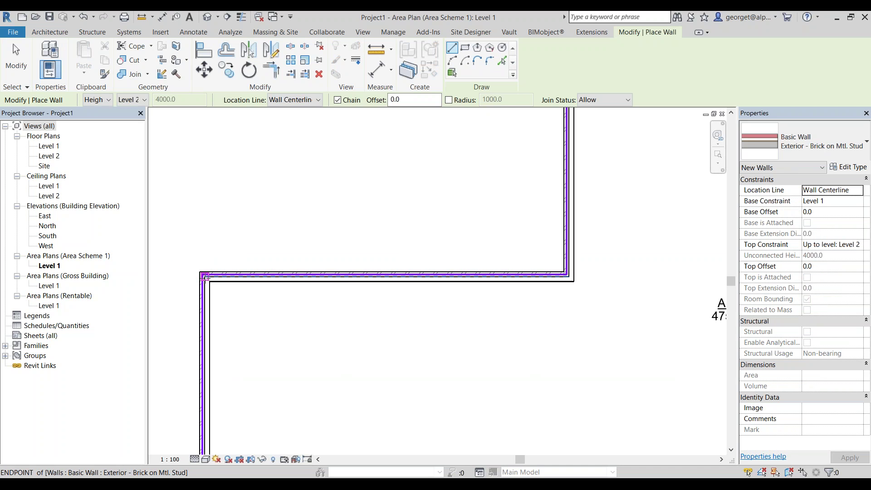
{"action": "left_click", "coordinate": [204, 277]}
{"action": "scroll", "coordinate": [203, 229], "scroll_direction": "down", "scroll_amount": 2}
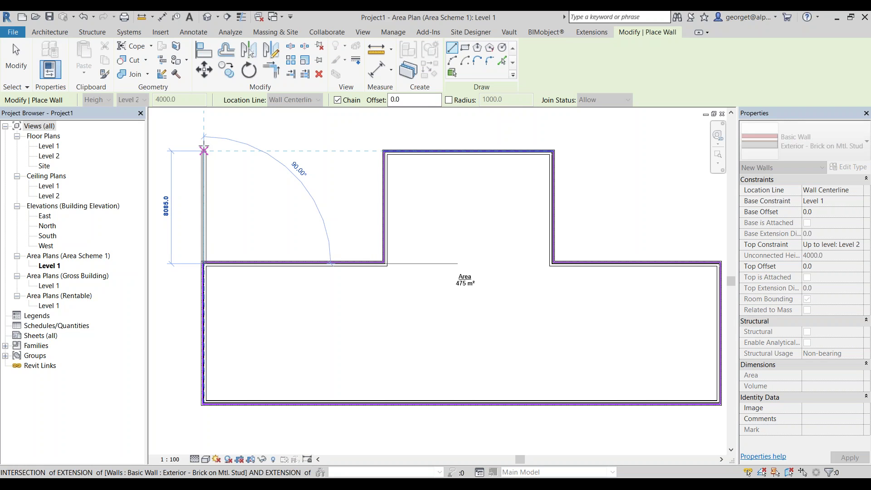
{"action": "left_click", "coordinate": [204, 150]}
{"action": "key", "text": "Escape"}
{"action": "key", "text": "Escape"}
{"action": "scroll", "coordinate": [227, 203], "scroll_direction": "down", "scroll_amount": 1}
{"action": "scroll", "coordinate": [373, 249], "scroll_direction": "up", "scroll_amount": 1}
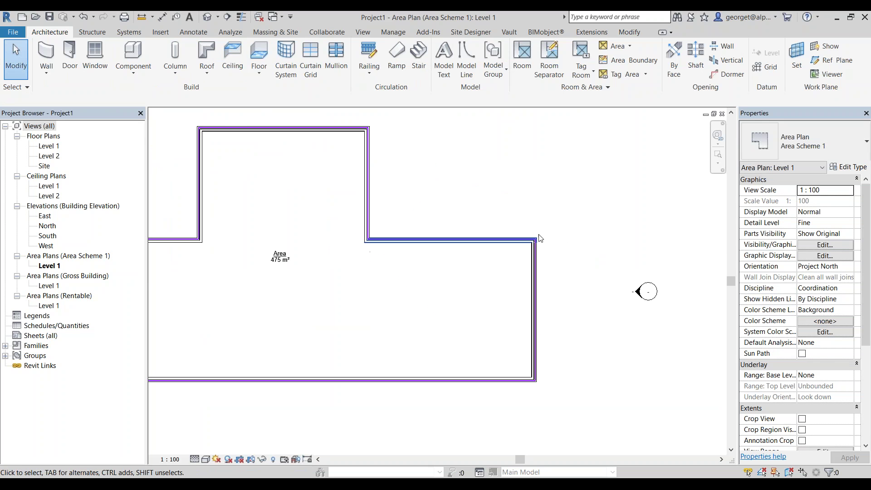
Draw a 7800 vertical wall rising from the right crossbar corner
{"action": "left_click", "coordinate": [50, 51]}
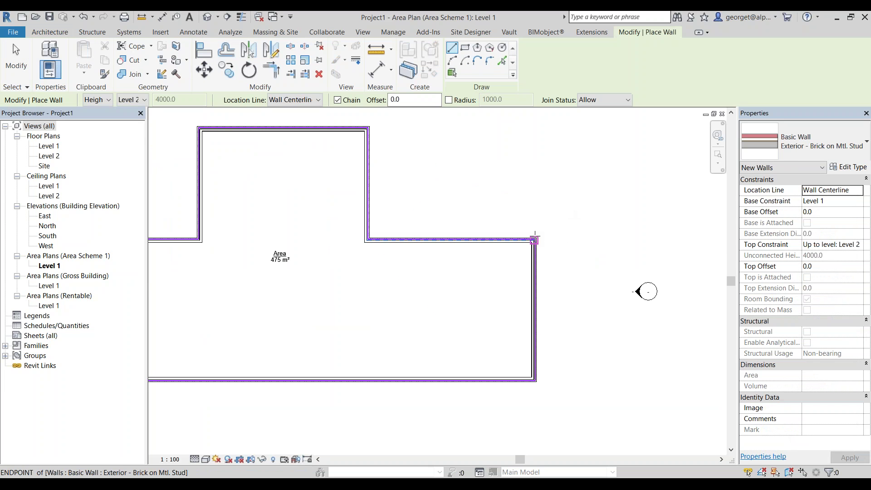
{"action": "left_click", "coordinate": [534, 239]}
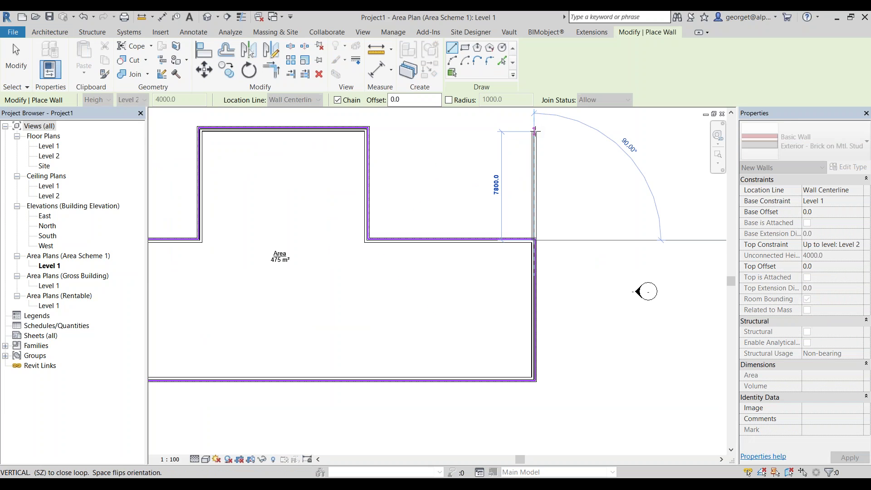
{"action": "left_click", "coordinate": [534, 131]}
{"action": "key", "text": "Escape"}
{"action": "key", "text": "Escape"}
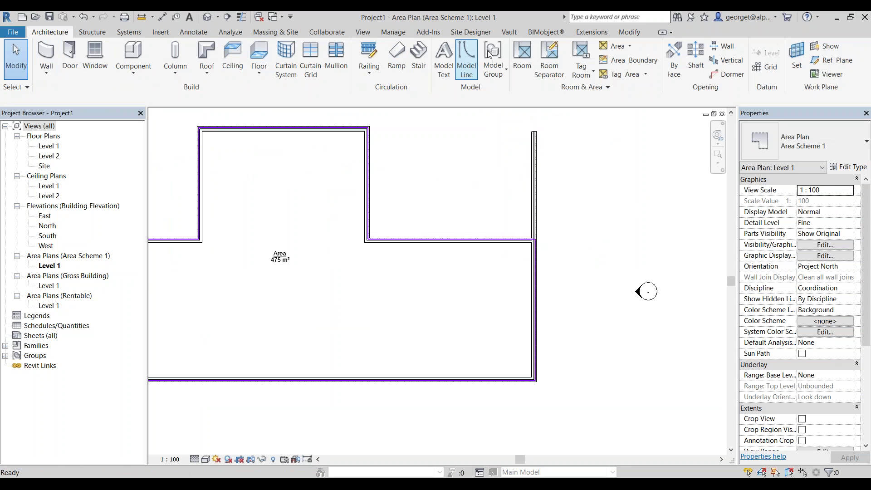
{"action": "left_click", "coordinate": [617, 33]}
Align the right side wall's end with the stem's top wall
{"action": "left_click", "coordinate": [205, 63]}
{"action": "scroll", "coordinate": [312, 127], "scroll_direction": "up", "scroll_amount": 2}
{"action": "scroll", "coordinate": [451, 183], "scroll_direction": "down", "scroll_amount": 1}
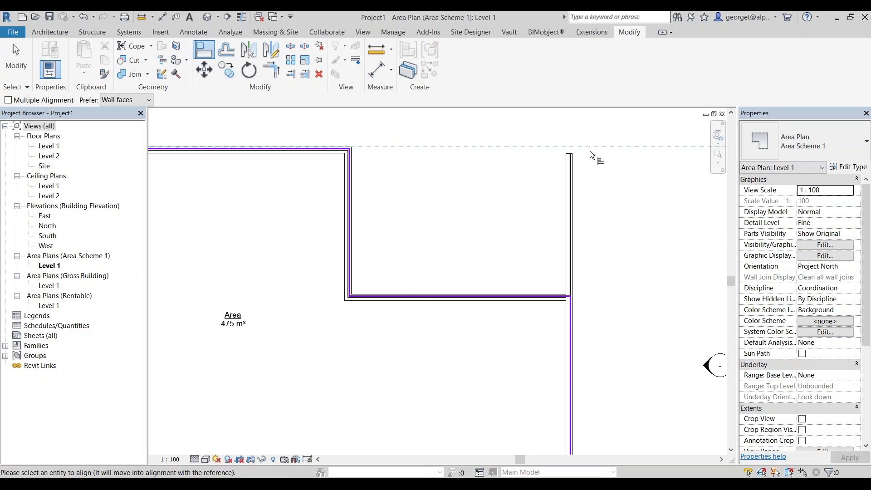
{"action": "left_click", "coordinate": [569, 157]}
{"action": "scroll", "coordinate": [494, 146], "scroll_direction": "down", "scroll_amount": 3}
{"action": "scroll", "coordinate": [460, 152], "scroll_direction": "down", "scroll_amount": 2}
{"action": "scroll", "coordinate": [446, 157], "scroll_direction": "up", "scroll_amount": 5}
{"action": "scroll", "coordinate": [446, 156], "scroll_direction": "up", "scroll_amount": 2}
Align the left side wall's end to the stem's top wall face
{"action": "left_click", "coordinate": [441, 177]}
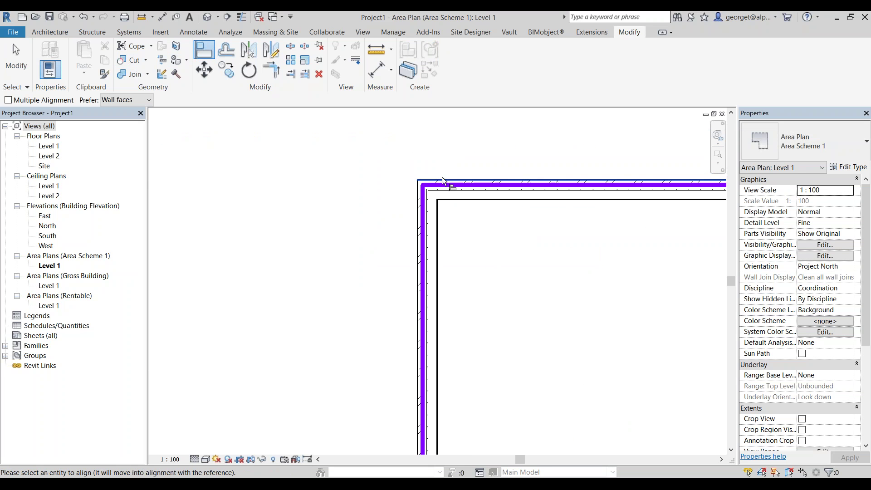
{"action": "scroll", "coordinate": [471, 157], "scroll_direction": "down", "scroll_amount": 3}
{"action": "left_click", "coordinate": [225, 172]}
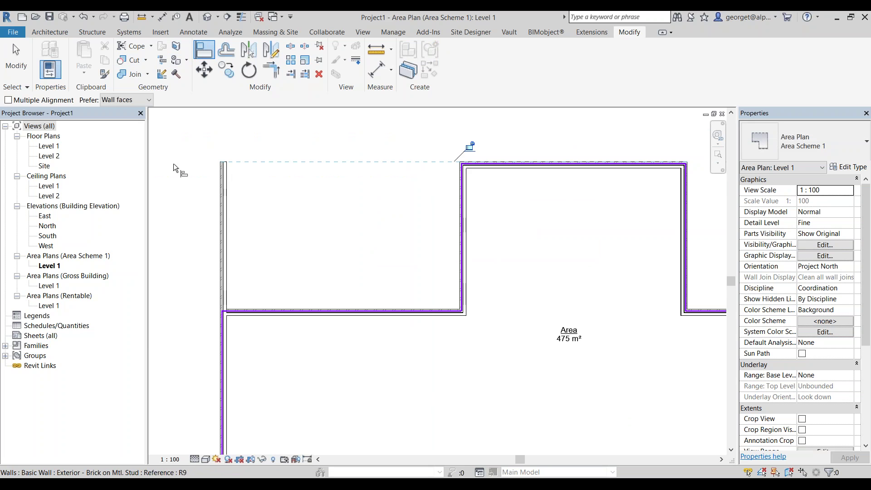
{"action": "left_click", "coordinate": [2, 57]}
{"action": "scroll", "coordinate": [336, 211], "scroll_direction": "down", "scroll_amount": 2}
{"action": "scroll", "coordinate": [335, 211], "scroll_direction": "down", "scroll_amount": 2}
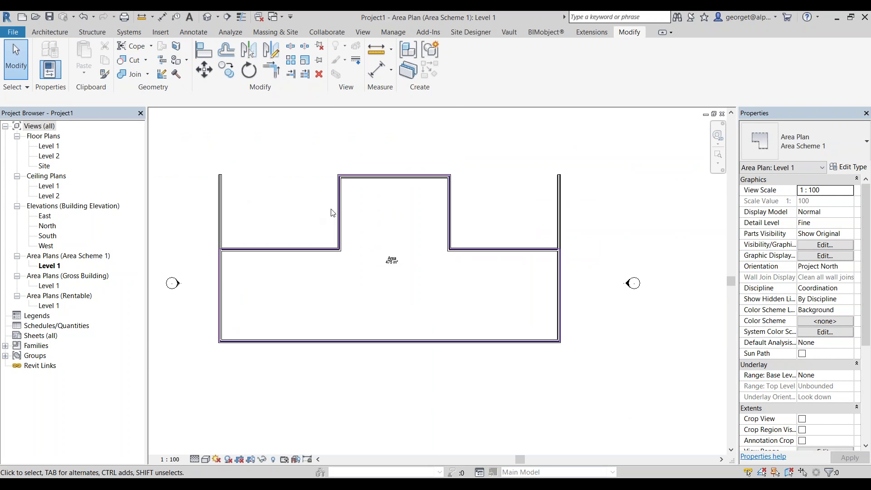
{"action": "middle_click_drag", "start_coordinate": [386, 225], "coordinate": [386, 233]}
{"action": "middle_click_drag", "start_coordinate": [201, 108], "coordinate": [216, 117]}
{"action": "left_click", "coordinate": [55, 32]}
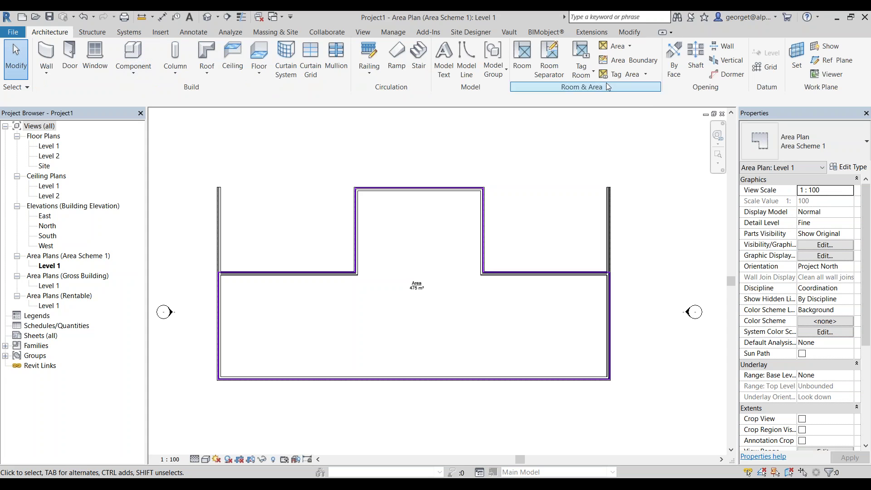
Draw area boundary lines along the upper-left room's side wall and top wall
{"action": "left_click", "coordinate": [629, 61]}
{"action": "scroll", "coordinate": [230, 202], "scroll_direction": "up", "scroll_amount": 2}
{"action": "left_click", "coordinate": [452, 47]}
{"action": "scroll", "coordinate": [217, 331], "scroll_direction": "up", "scroll_amount": 2}
{"action": "left_click", "coordinate": [228, 344]}
{"action": "scroll", "coordinate": [237, 342], "scroll_direction": "down", "scroll_amount": 2}
{"action": "scroll", "coordinate": [256, 184], "scroll_direction": "up", "scroll_amount": 1}
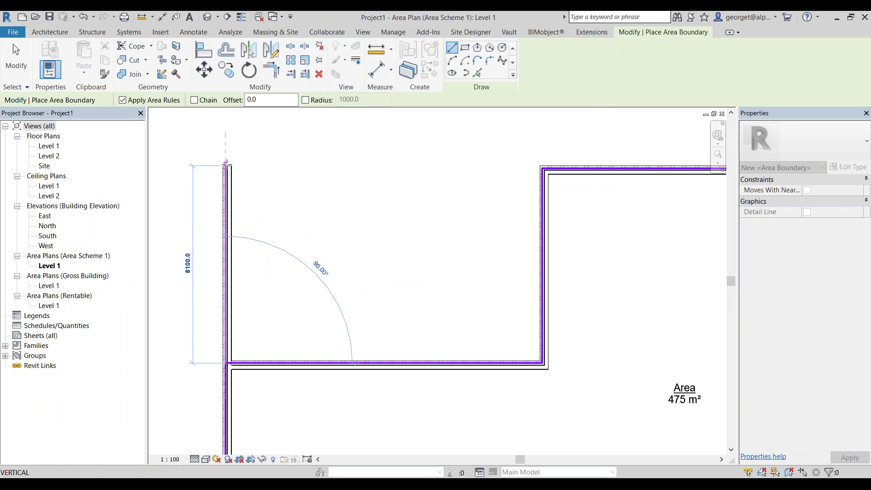
{"action": "left_click", "coordinate": [225, 164]}
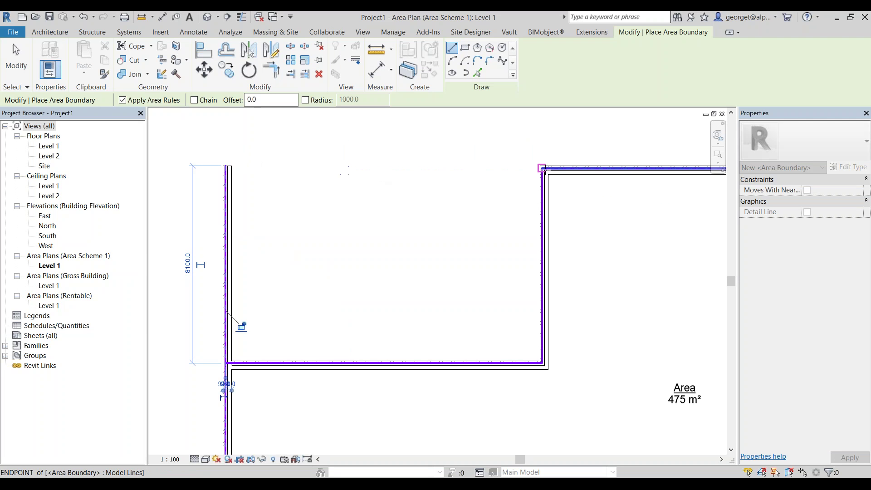
{"action": "left_click", "coordinate": [267, 168]}
{"action": "left_click", "coordinate": [247, 168]}
{"action": "key", "text": "Escape"}
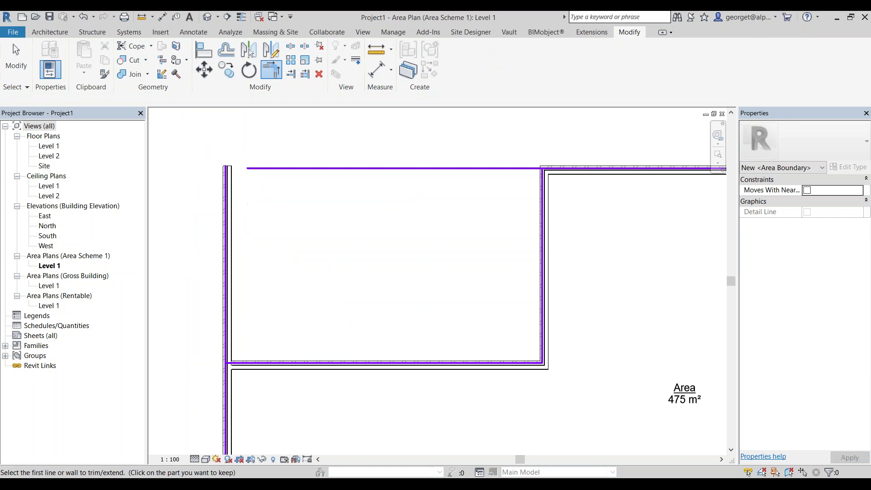
{"action": "key", "text": "z"}
{"action": "key", "text": "f"}
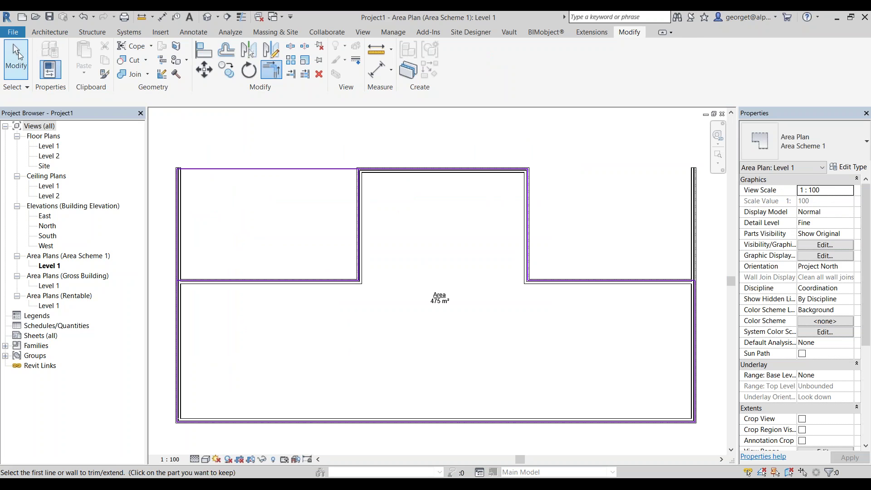
{"action": "left_click", "coordinate": [19, 54]}
Draw a 12000 area boundary line across the top of the upper-right room
{"action": "left_click", "coordinate": [48, 33]}
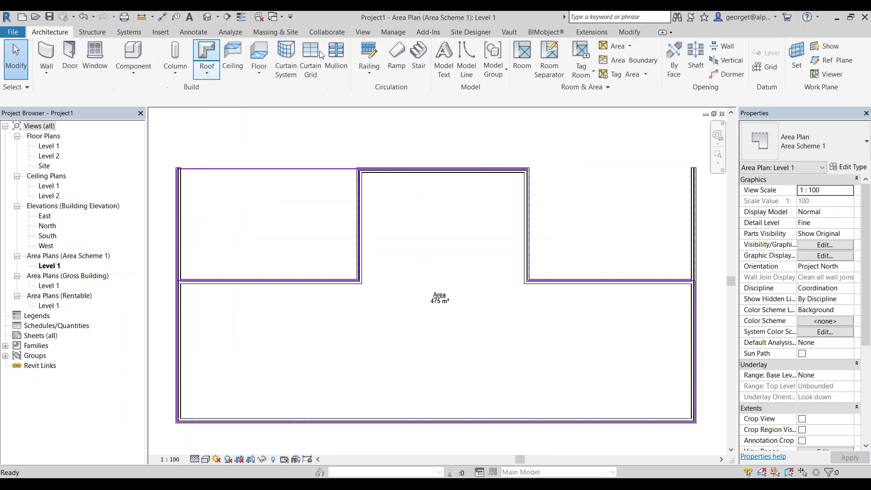
{"action": "left_click", "coordinate": [628, 60]}
{"action": "scroll", "coordinate": [503, 189], "scroll_direction": "down", "scroll_amount": 3}
{"action": "scroll", "coordinate": [503, 190], "scroll_direction": "up", "scroll_amount": 3}
{"action": "scroll", "coordinate": [503, 189], "scroll_direction": "up", "scroll_amount": 2}
{"action": "left_click", "coordinate": [453, 51]}
{"action": "scroll", "coordinate": [452, 149], "scroll_direction": "up", "scroll_amount": 2}
{"action": "scroll", "coordinate": [453, 149], "scroll_direction": "up", "scroll_amount": 1}
{"action": "left_click", "coordinate": [435, 148]}
{"action": "scroll", "coordinate": [544, 243], "scroll_direction": "down", "scroll_amount": 3}
{"action": "scroll", "coordinate": [623, 150], "scroll_direction": "up", "scroll_amount": 2}
{"action": "scroll", "coordinate": [622, 149], "scroll_direction": "up", "scroll_amount": 1}
{"action": "scroll", "coordinate": [622, 152], "scroll_direction": "up", "scroll_amount": 3}
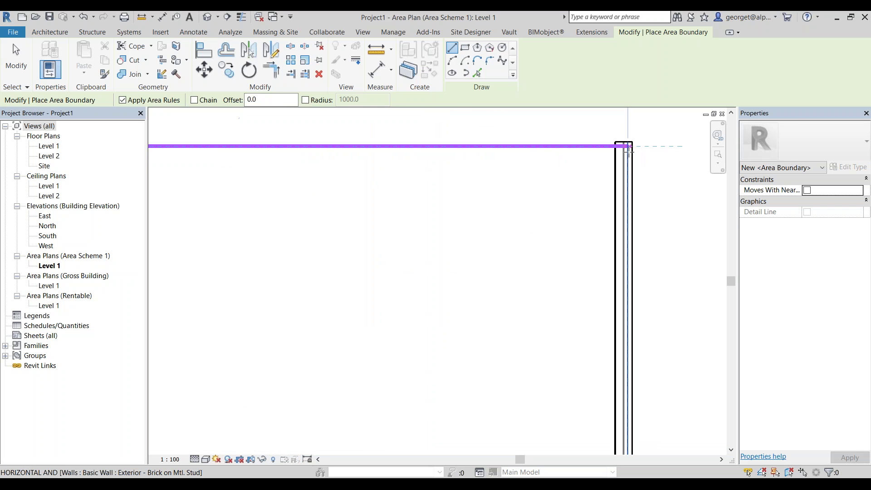
{"action": "left_click", "coordinate": [626, 138]}
Add the 8000 vertical boundary line down to the upper-right room's bottom corner
{"action": "scroll", "coordinate": [622, 136], "scroll_direction": "down", "scroll_amount": 1}
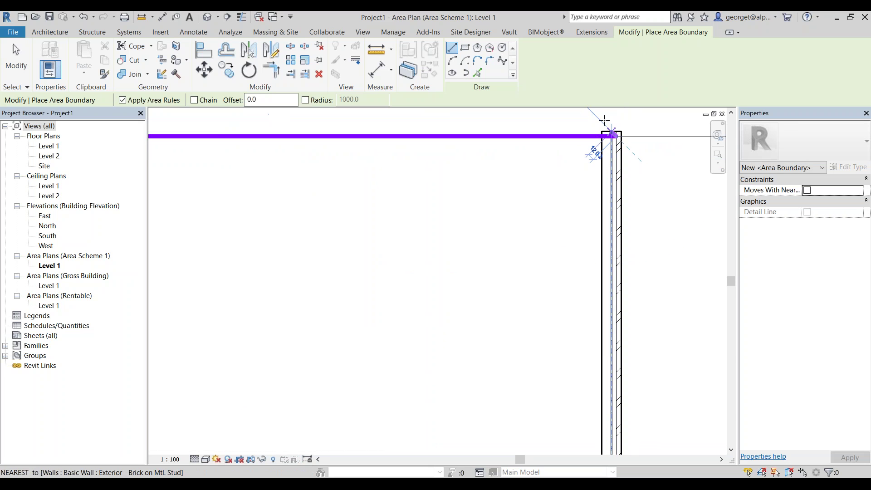
{"action": "scroll", "coordinate": [609, 131], "scroll_direction": "down", "scroll_amount": 2}
{"action": "left_click", "coordinate": [611, 386]}
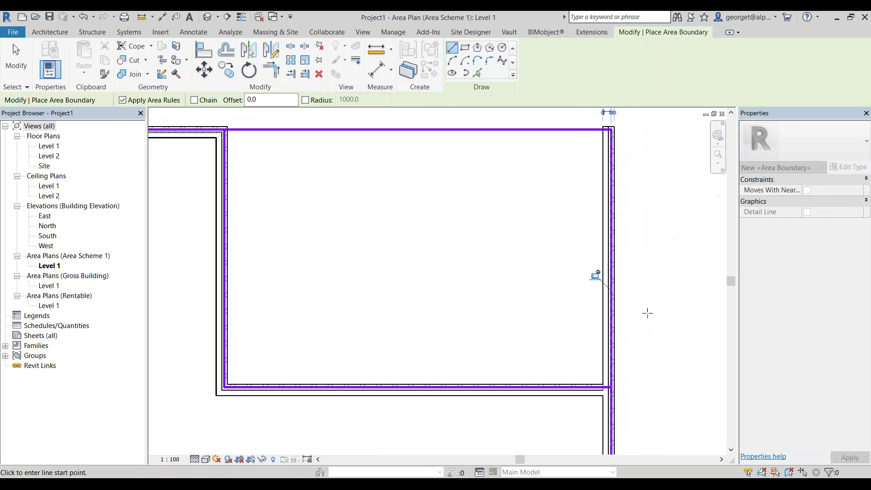
{"action": "scroll", "coordinate": [670, 291], "scroll_direction": "down", "scroll_amount": 5}
{"action": "key", "text": "Escape"}
{"action": "middle_click_drag", "start_coordinate": [388, 251], "coordinate": [381, 232]}
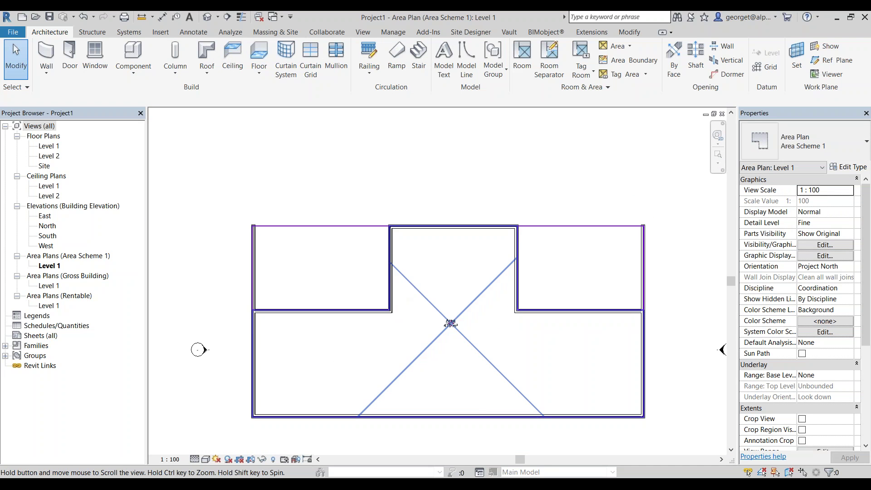
{"action": "left_click", "coordinate": [619, 47]}
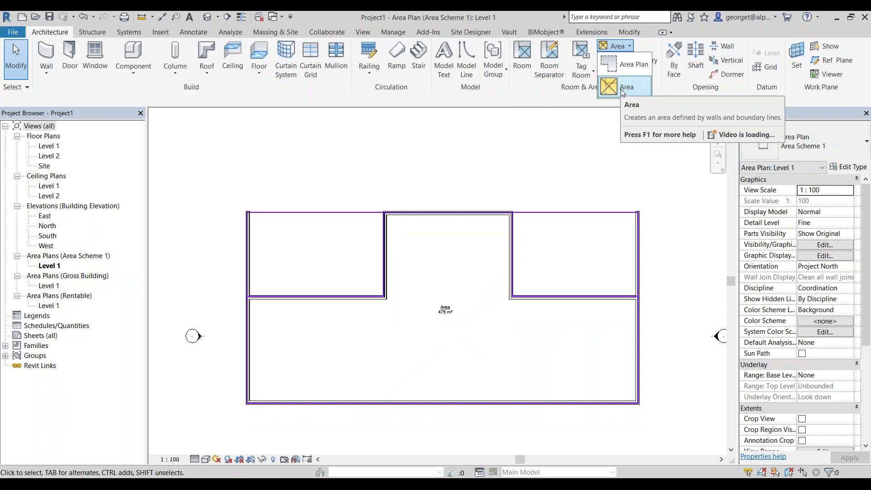
Place two H/Y areas in the upper-left and upper-right rooms (104 m² and 96 m²)
{"action": "left_click", "coordinate": [621, 89]}
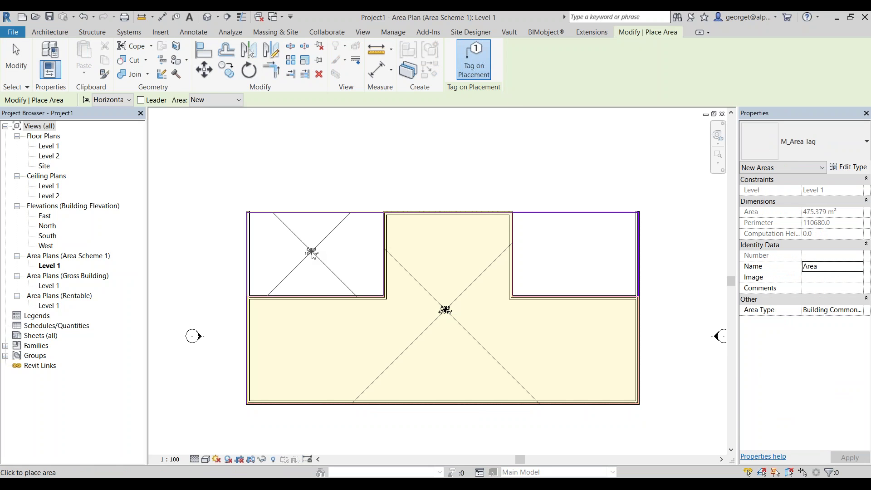
{"action": "left_click", "coordinate": [823, 268]}
{"action": "type", "text": "H/Y"}
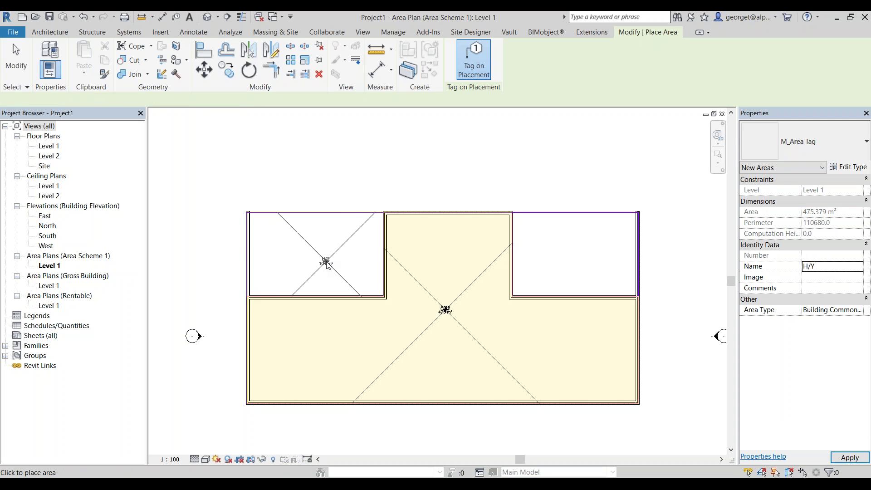
{"action": "left_click", "coordinate": [318, 256]}
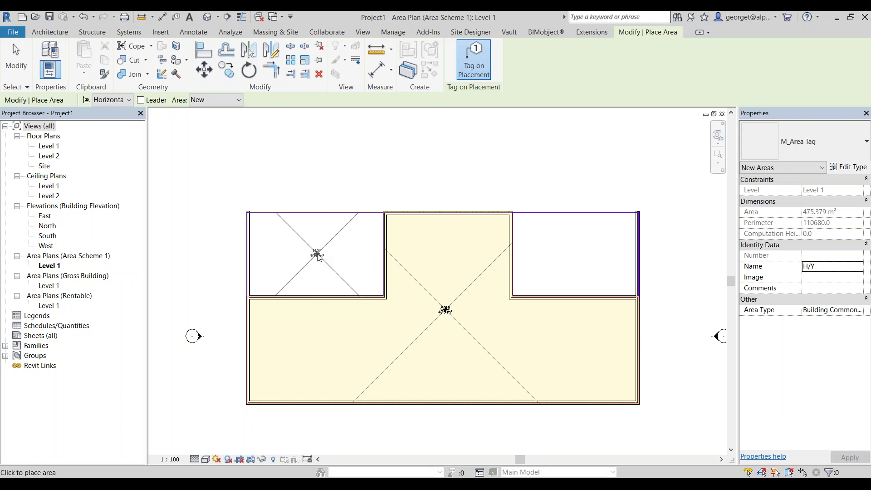
{"action": "left_click", "coordinate": [579, 255]}
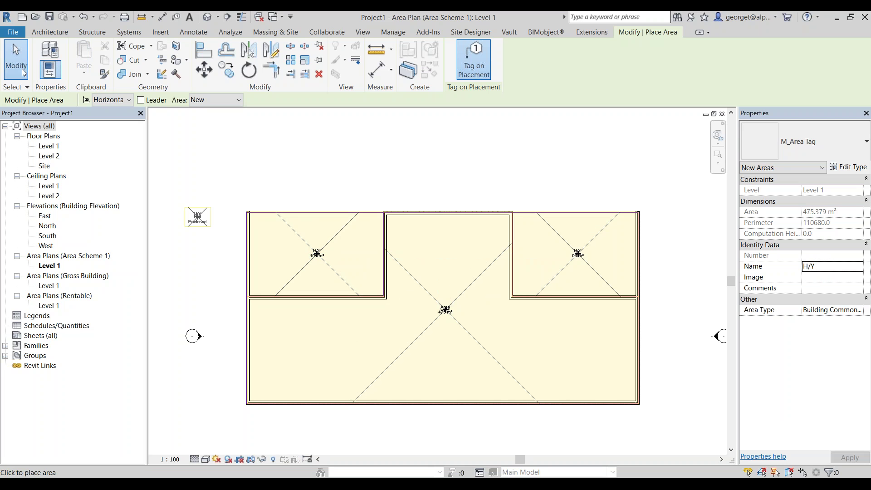
{"action": "left_click", "coordinate": [24, 73]}
{"action": "scroll", "coordinate": [426, 335], "scroll_direction": "up", "scroll_amount": 1}
{"action": "middle_click_drag", "start_coordinate": [426, 336], "coordinate": [393, 278]}
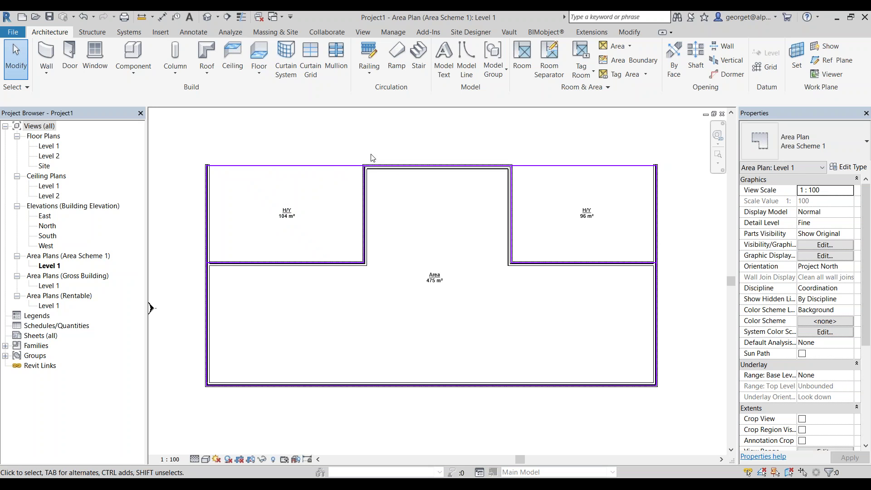
{"action": "scroll", "coordinate": [422, 209], "scroll_direction": "down", "scroll_amount": 1}
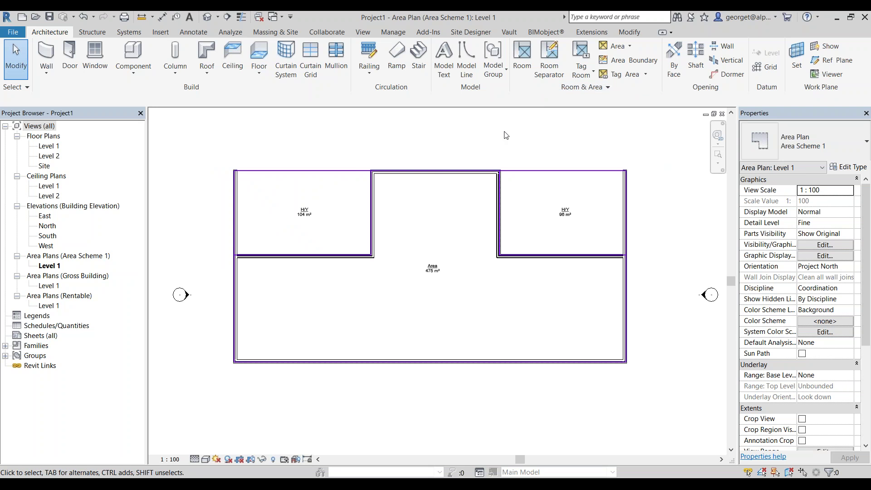
Create a colour scheme for Areas (Area Scheme 1) coloured by Name
{"action": "left_click", "coordinate": [566, 87]}
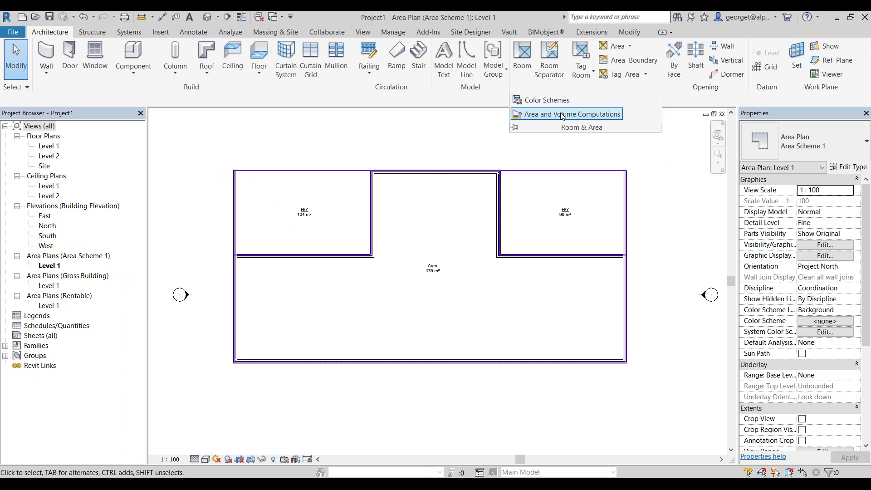
{"action": "left_click", "coordinate": [557, 105]}
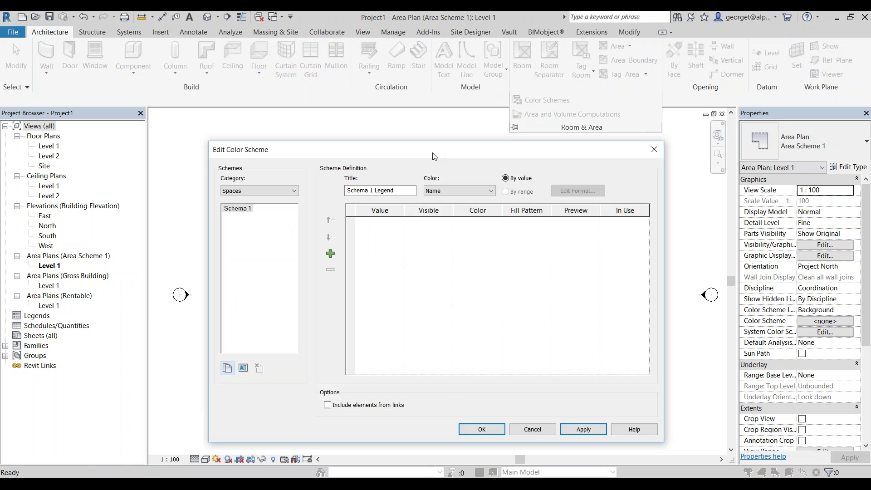
{"action": "left_click", "coordinate": [295, 133]}
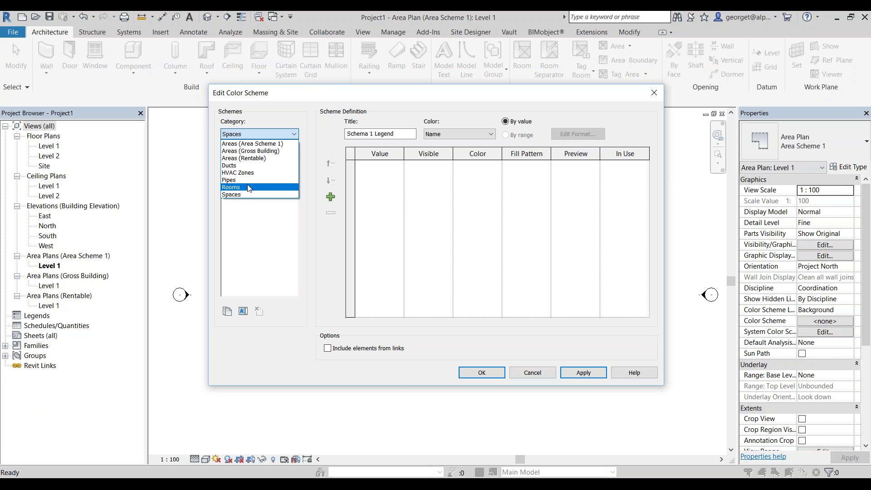
{"action": "left_click", "coordinate": [270, 144]}
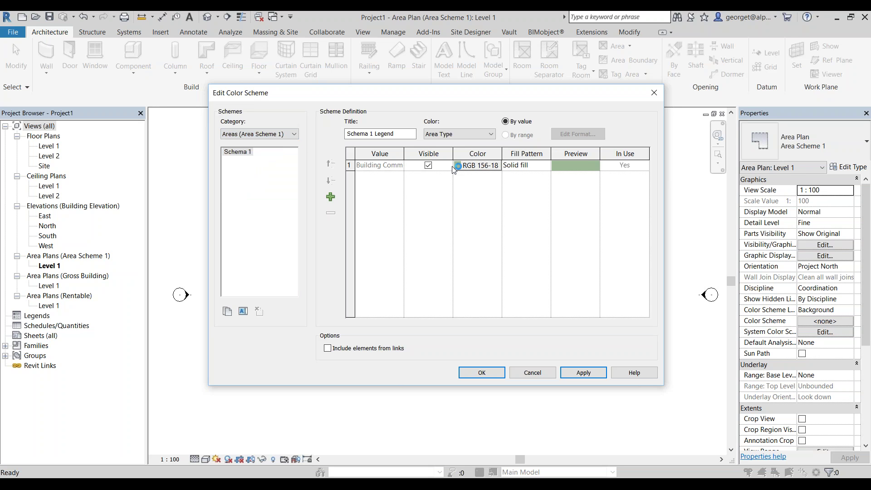
{"action": "left_click", "coordinate": [459, 134]}
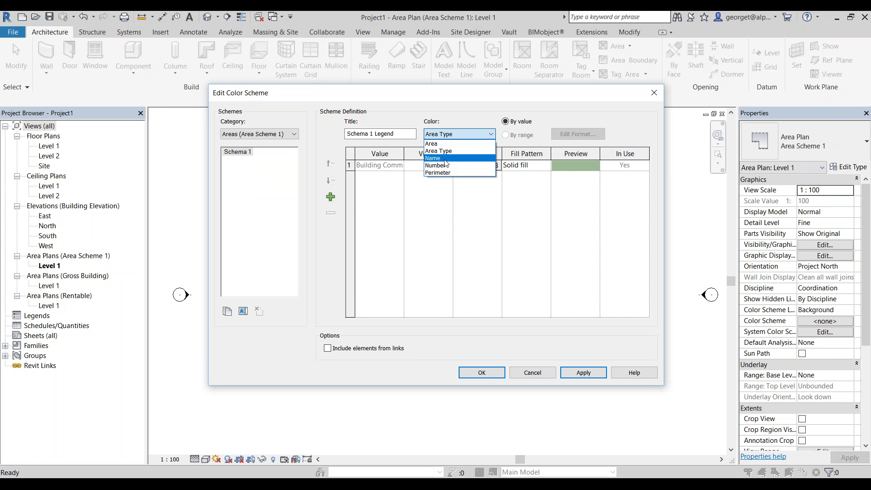
{"action": "left_click", "coordinate": [445, 163]}
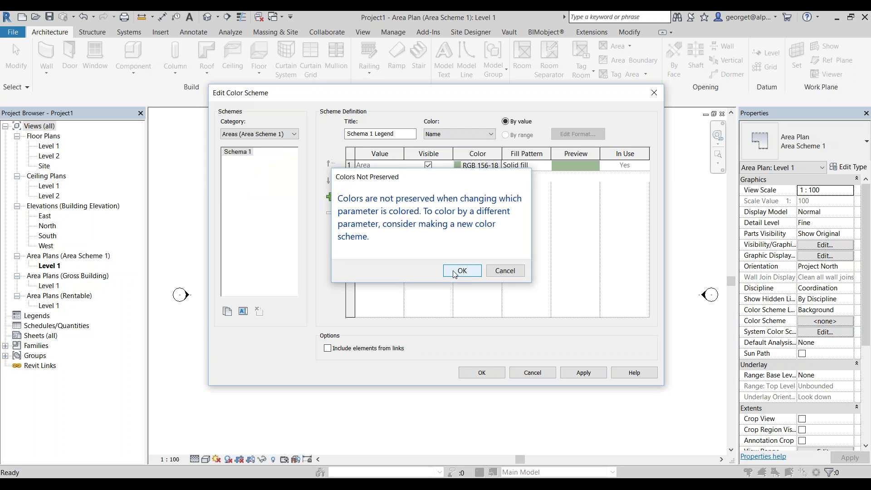
{"action": "left_click", "coordinate": [454, 272]}
Set the scheme colours to red for Area and yellow for H/Y, and apply
{"action": "left_click", "coordinate": [457, 165]}
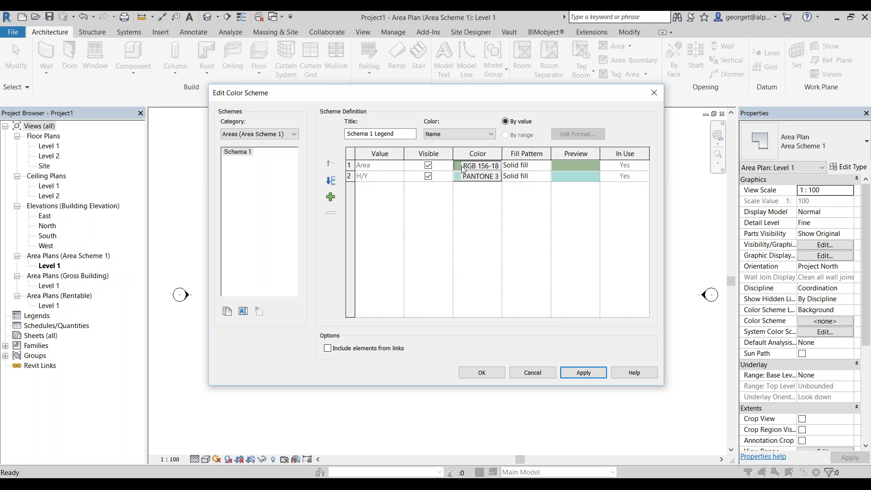
{"action": "left_click", "coordinate": [326, 159]}
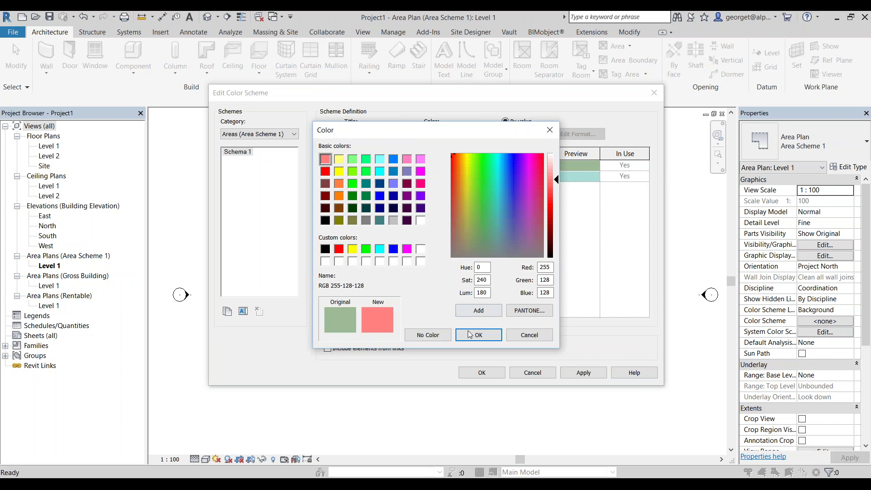
{"action": "left_click", "coordinate": [472, 335]}
{"action": "left_click", "coordinate": [471, 180]}
{"action": "left_click", "coordinate": [340, 159]}
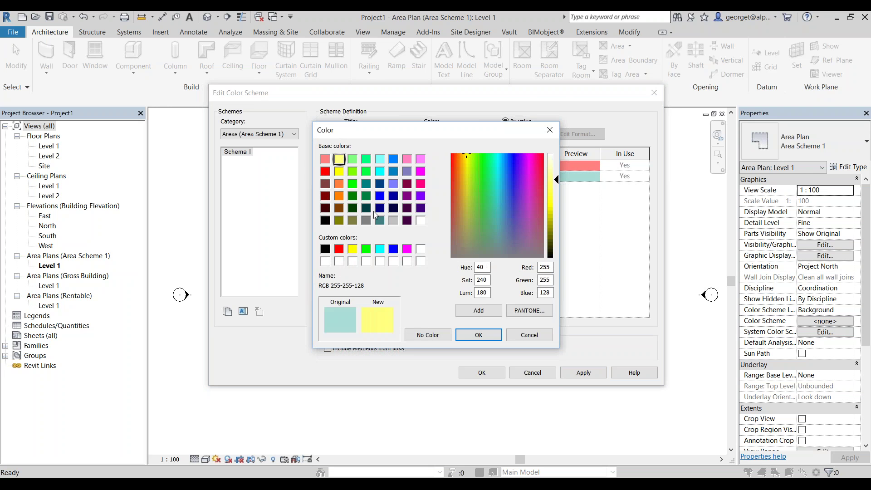
{"action": "left_click", "coordinate": [473, 336]}
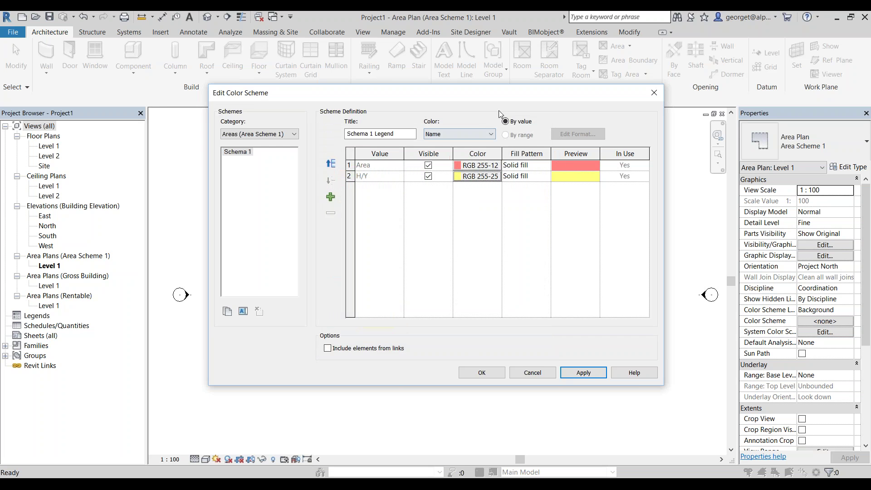
{"action": "left_click_drag", "start_coordinate": [496, 99], "coordinate": [484, 105]}
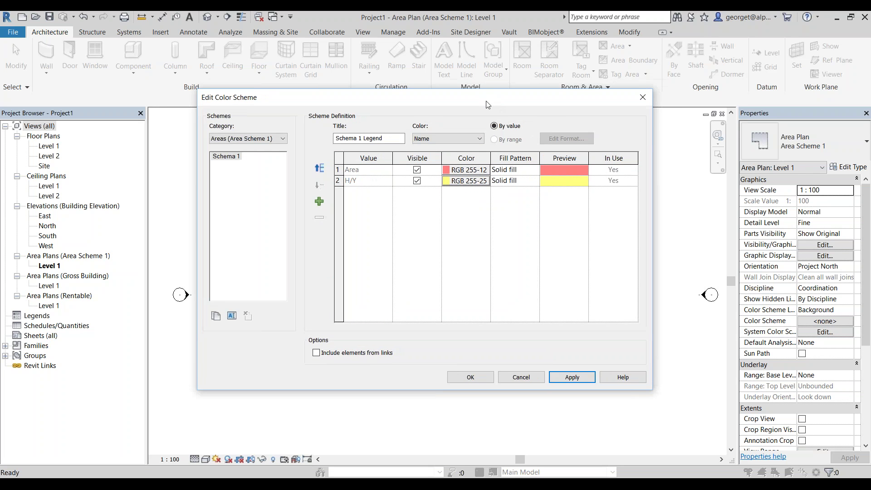
{"action": "left_click", "coordinate": [569, 384]}
{"action": "left_click", "coordinate": [480, 379]}
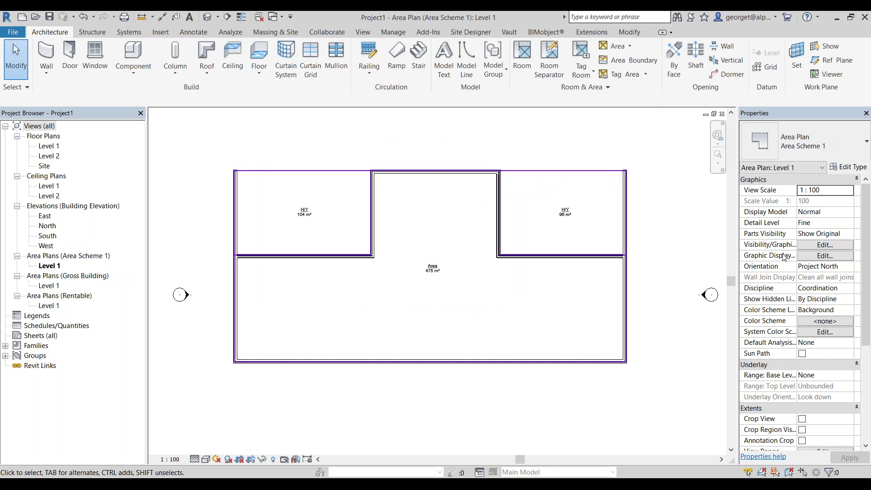
Assign Schema 1 as the plan view's colour scheme
{"action": "left_click", "coordinate": [815, 322]}
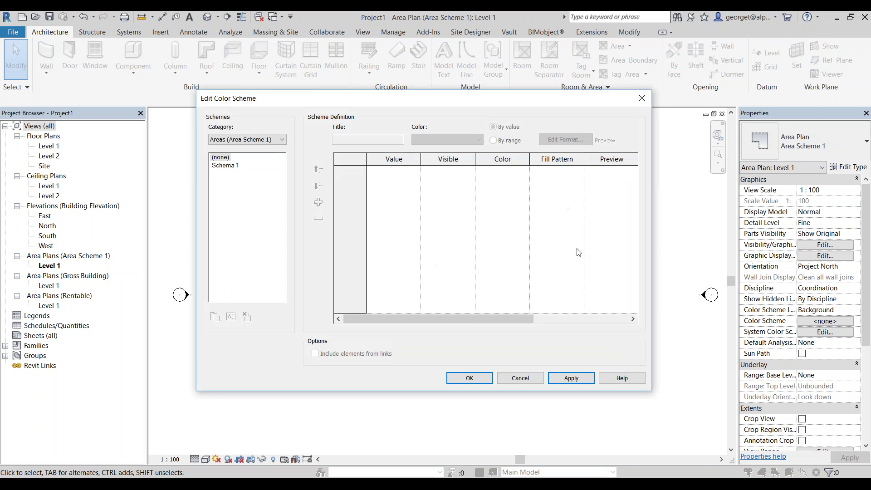
{"action": "left_click", "coordinate": [234, 166]}
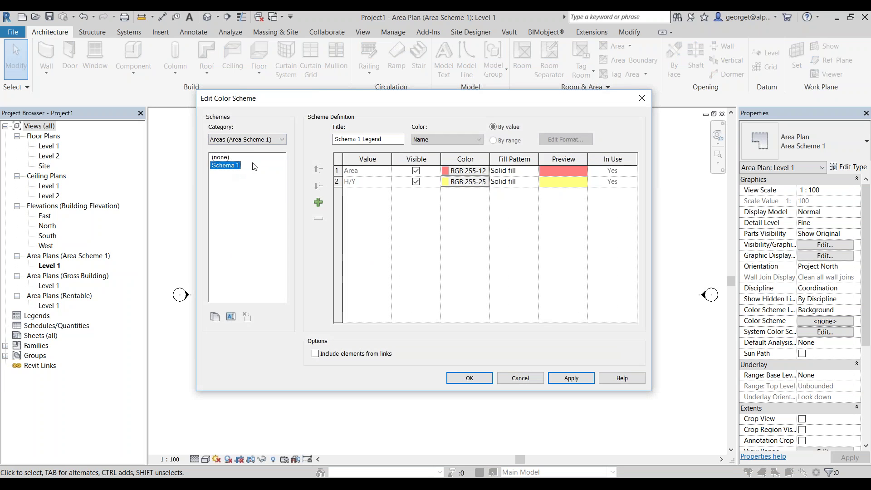
{"action": "left_click", "coordinate": [490, 376]}
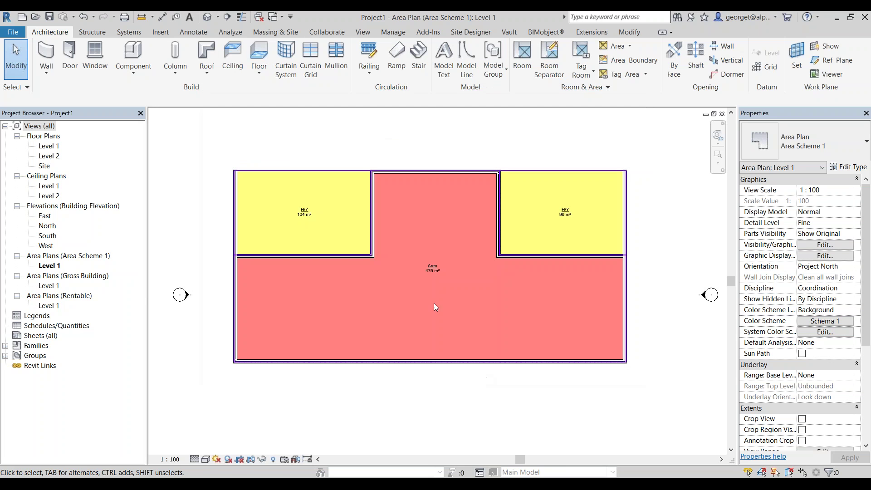
Place the Schema 1 colour fill legend to the right of the area plan
{"action": "middle_click_drag", "start_coordinate": [433, 303], "coordinate": [414, 304]}
{"action": "scroll", "coordinate": [411, 290], "scroll_direction": "down", "scroll_amount": 1}
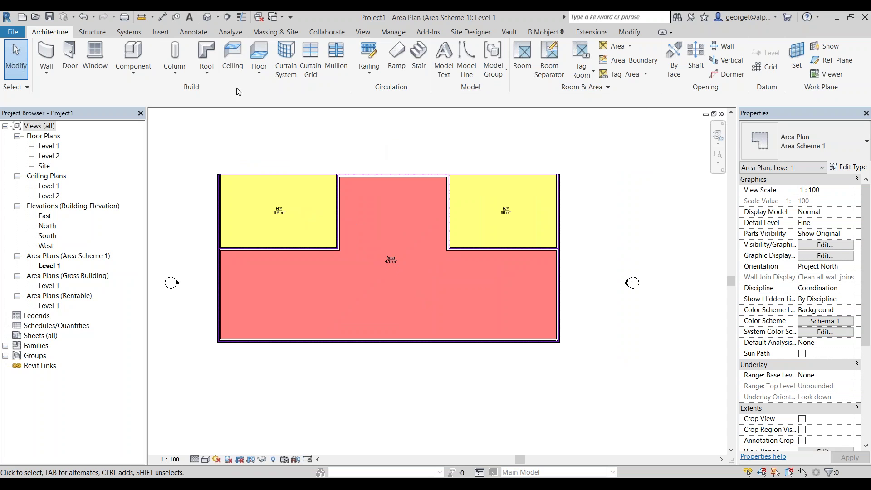
{"action": "left_click", "coordinate": [363, 34]}
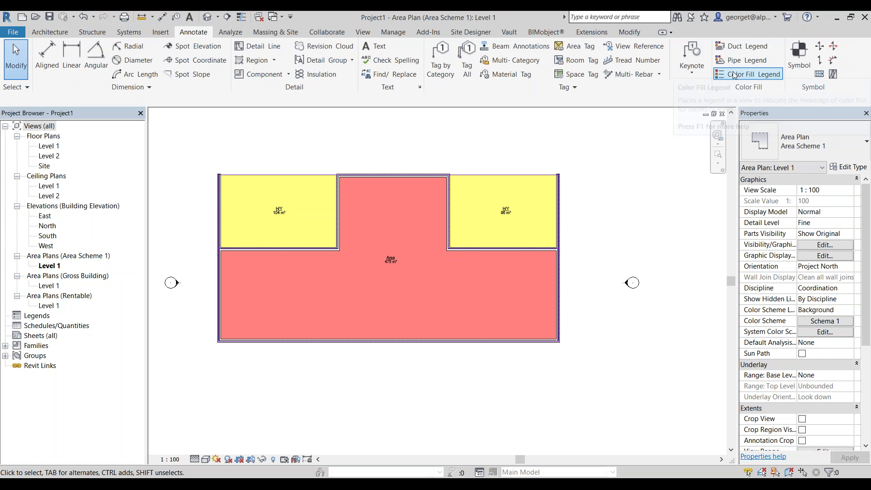
{"action": "left_click", "coordinate": [733, 73]}
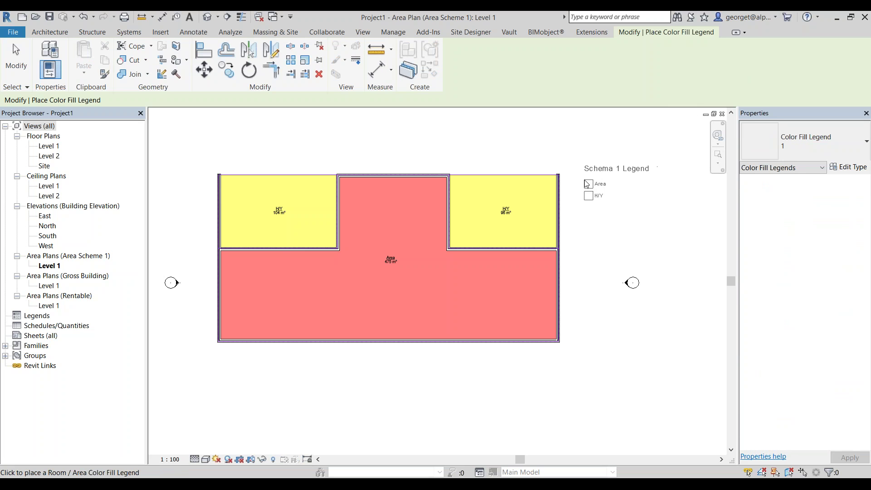
{"action": "left_click", "coordinate": [585, 166]}
{"action": "scroll", "coordinate": [340, 190], "scroll_direction": "up", "scroll_amount": 1}
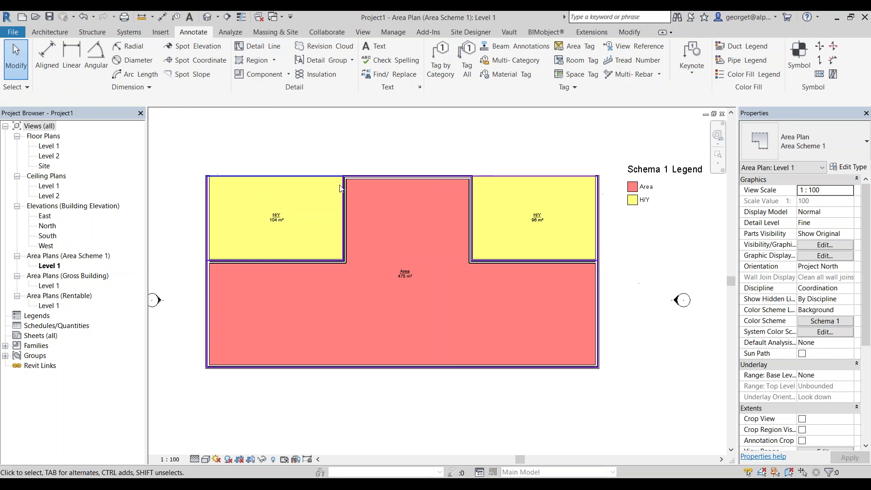
{"action": "scroll", "coordinate": [370, 216], "scroll_direction": "up", "scroll_amount": 1}
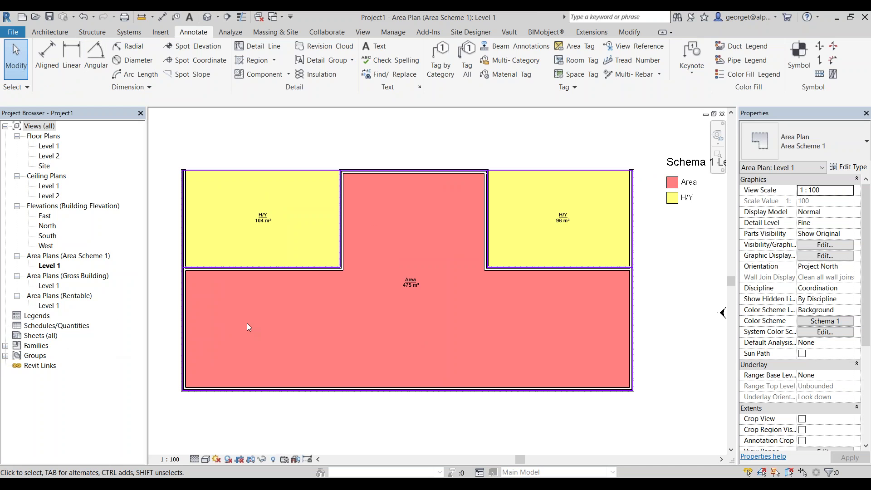
{"action": "scroll", "coordinate": [323, 295], "scroll_direction": "down", "scroll_amount": 2}
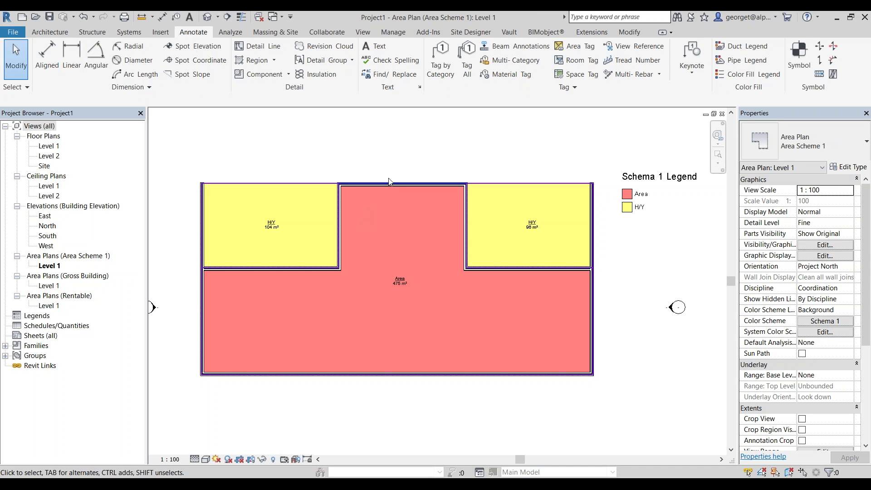
Set the Area Type of the left and right H/Y areas to Exterior Area
{"action": "left_click", "coordinate": [300, 197]}
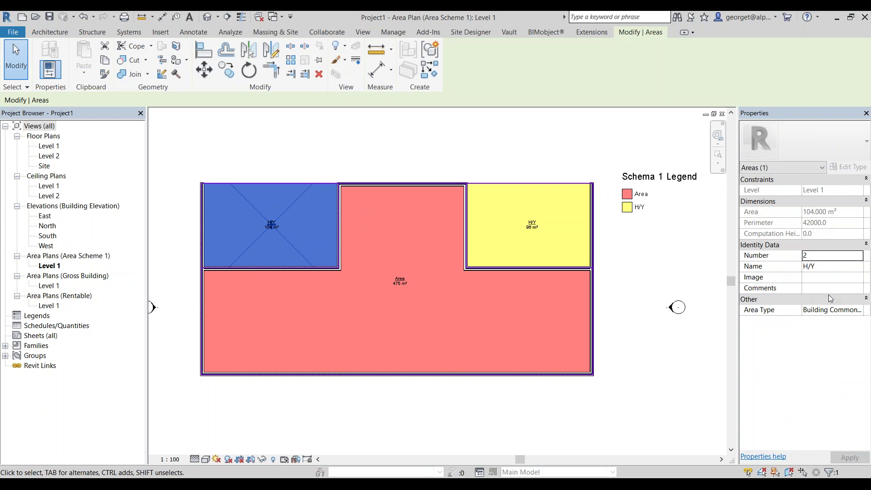
{"action": "left_click", "coordinate": [830, 312]}
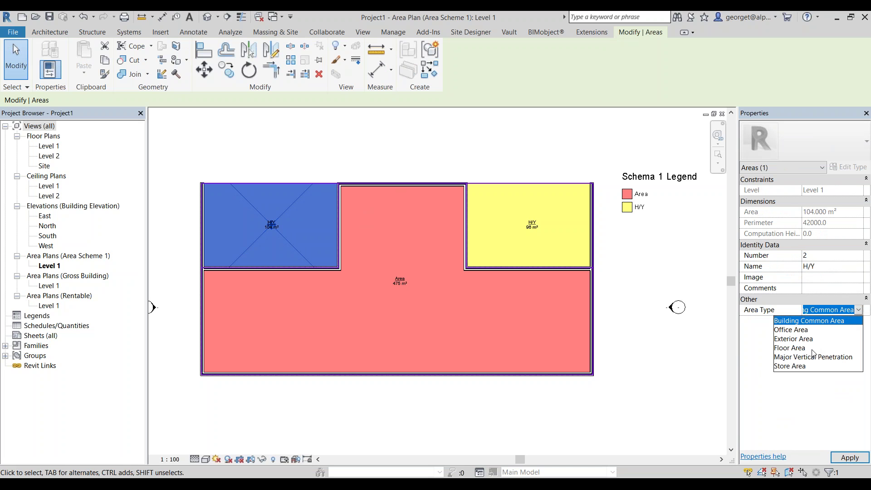
{"action": "left_click", "coordinate": [802, 339]}
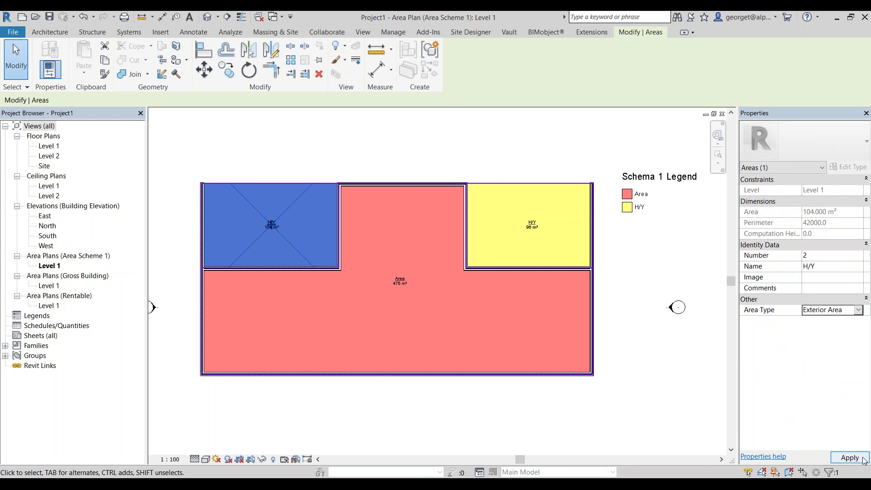
{"action": "left_click", "coordinate": [546, 209]}
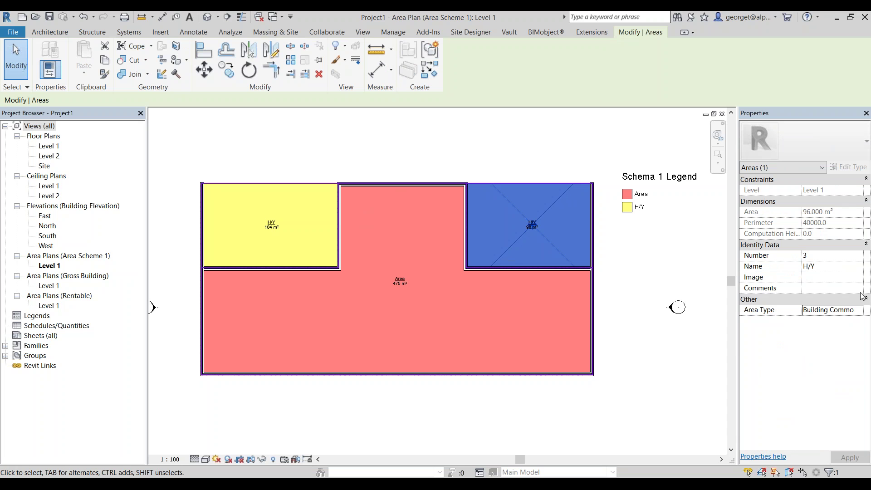
{"action": "left_click", "coordinate": [858, 316]}
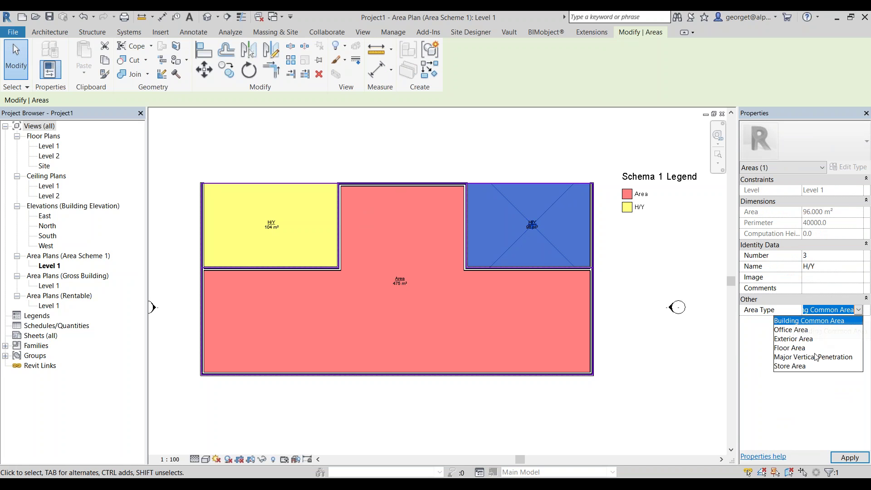
{"action": "left_click", "coordinate": [802, 339]}
{"action": "left_click", "coordinate": [849, 457]}
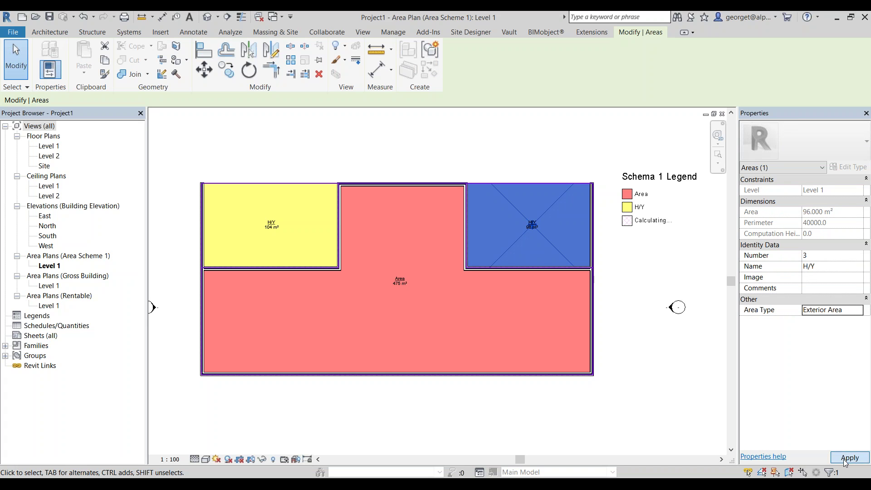
{"action": "left_click", "coordinate": [451, 144]}
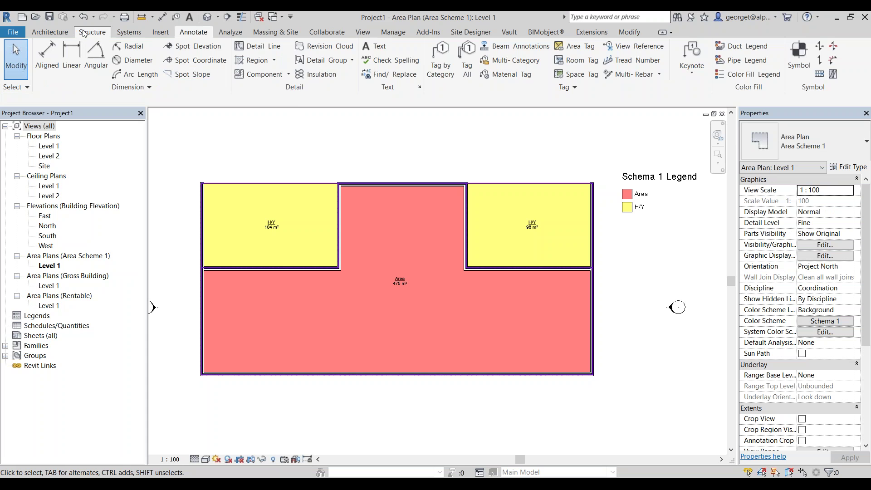
{"action": "left_click", "coordinate": [64, 33]}
Duplicate the colour scheme as Schema 2 and colour it by Area Type
{"action": "left_click", "coordinate": [584, 87]}
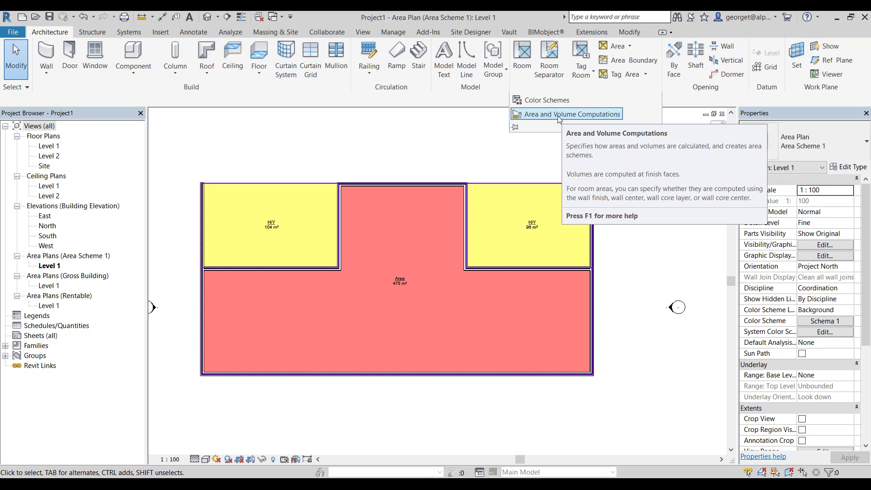
{"action": "left_click", "coordinate": [541, 100]}
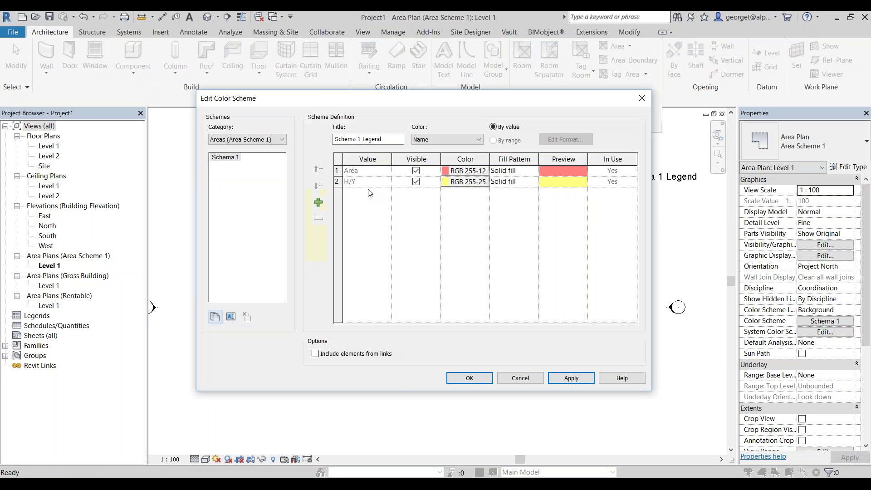
{"action": "left_click", "coordinate": [215, 316]}
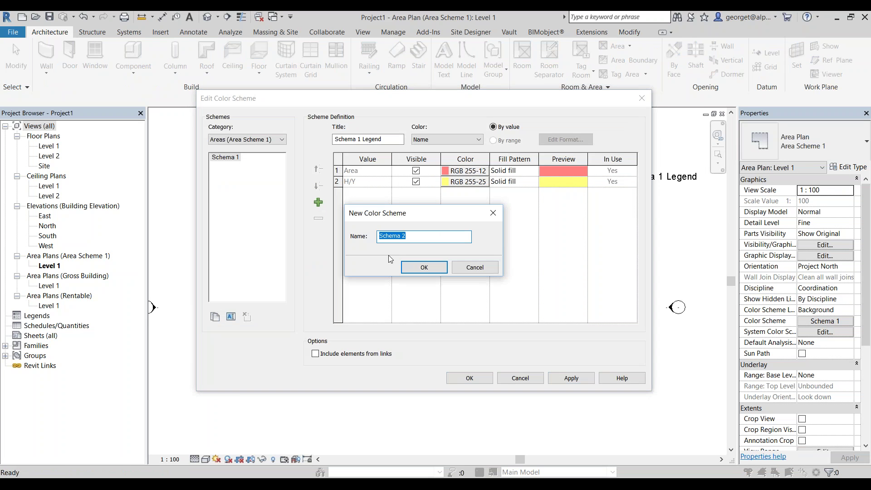
{"action": "left_click", "coordinate": [415, 266]}
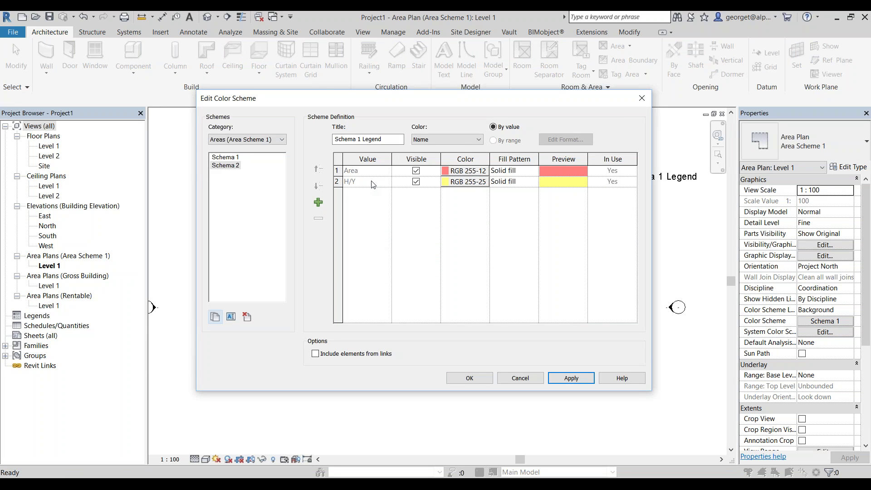
{"action": "left_click", "coordinate": [460, 141]}
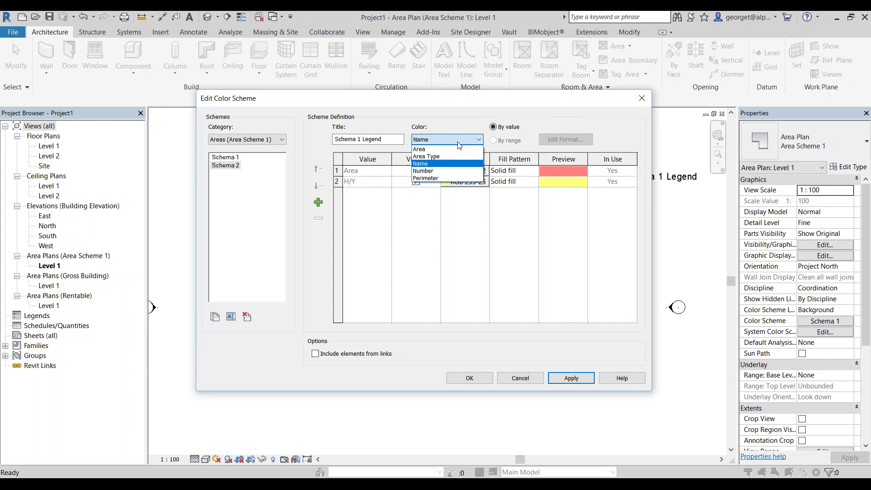
{"action": "left_click", "coordinate": [426, 156]}
{"action": "left_click", "coordinate": [460, 269]}
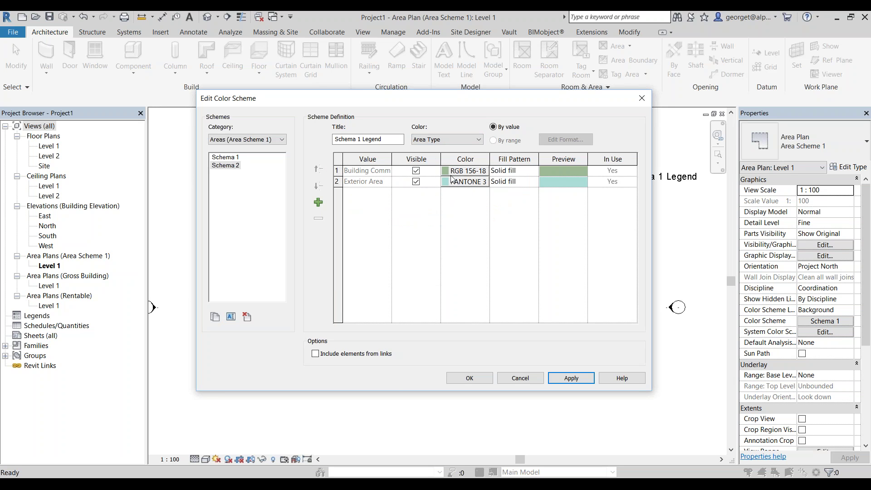
Make Building Common Area light red and Exterior Area light green, then save the scheme
{"action": "left_click", "coordinate": [478, 172]}
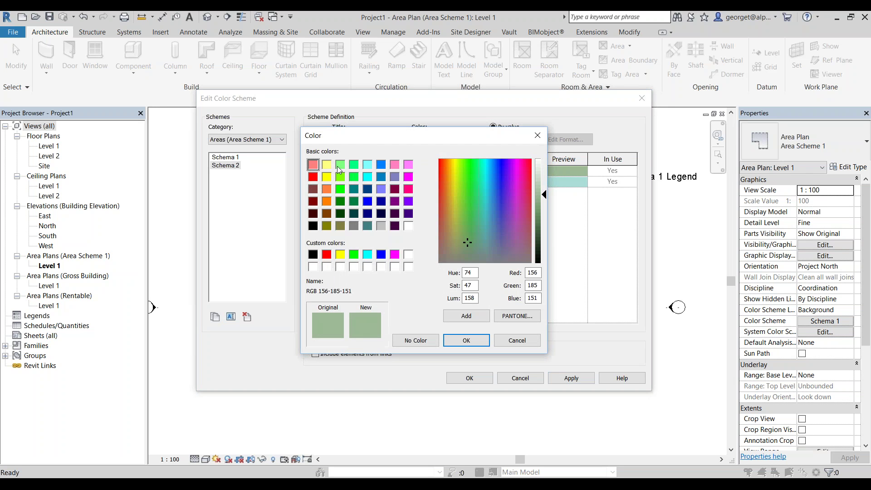
{"action": "left_click", "coordinate": [314, 166]}
{"action": "left_click", "coordinate": [466, 341]}
{"action": "left_click", "coordinate": [468, 184]}
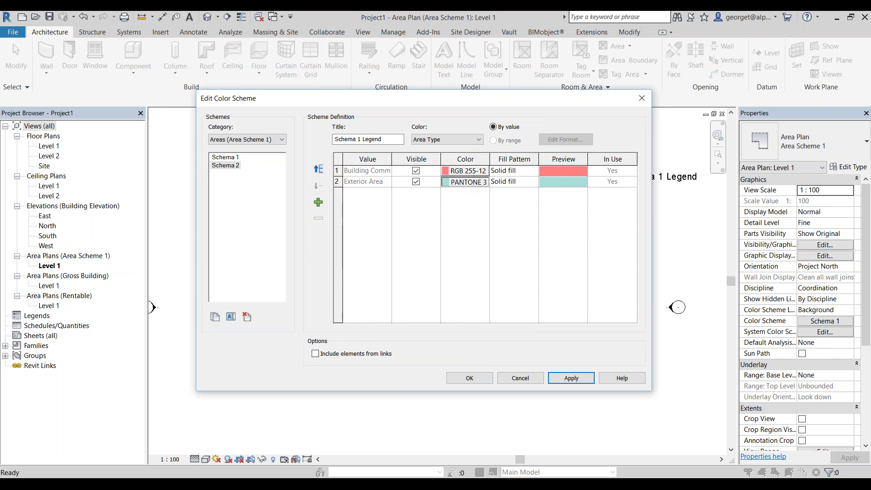
{"action": "left_click", "coordinate": [340, 164]}
{"action": "left_click", "coordinate": [468, 339]}
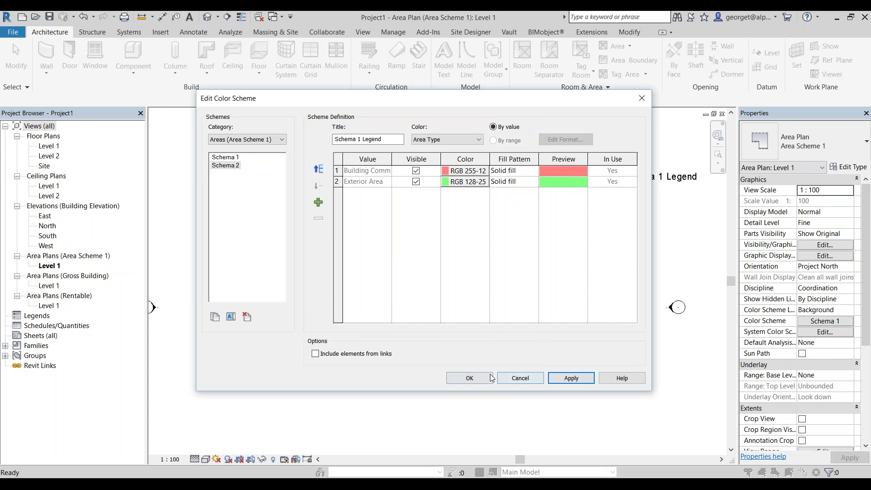
{"action": "left_click", "coordinate": [469, 377]}
Set the area plan view's Color Scheme to Schema 2
{"action": "scroll", "coordinate": [378, 187], "scroll_direction": "down", "scroll_amount": 1}
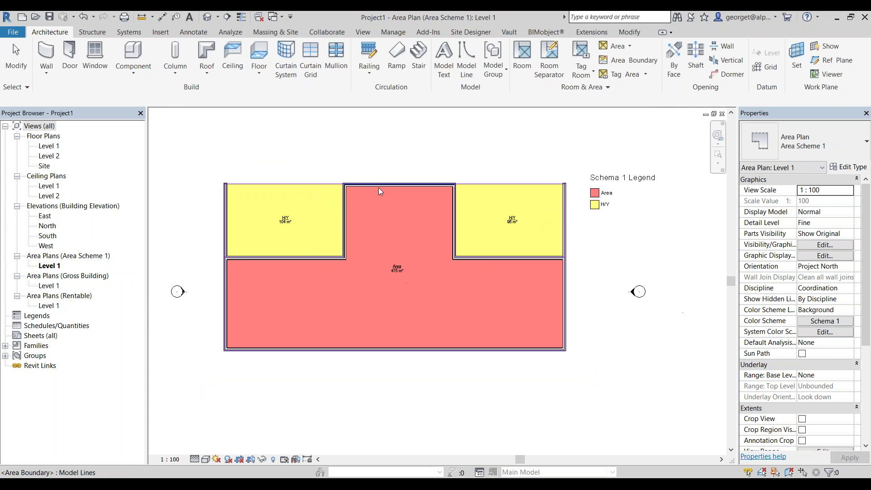
{"action": "left_click", "coordinate": [810, 321]}
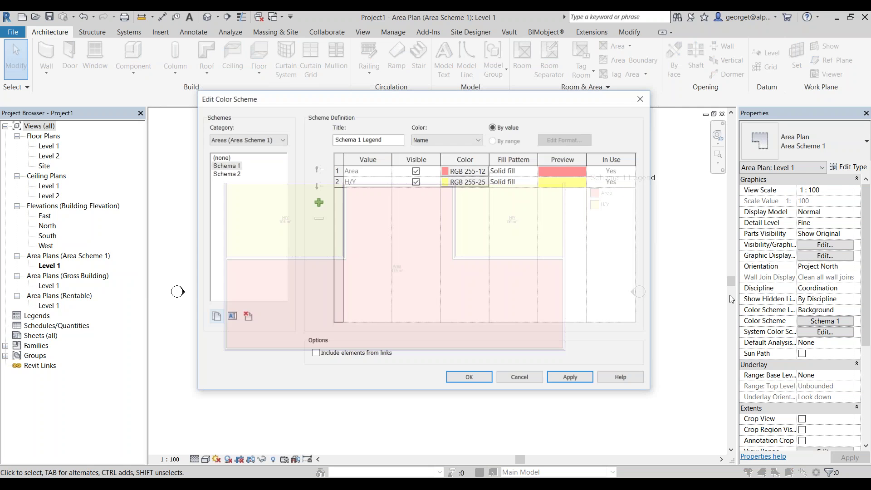
{"action": "left_click", "coordinate": [461, 141]}
{"action": "left_click", "coordinate": [461, 141]}
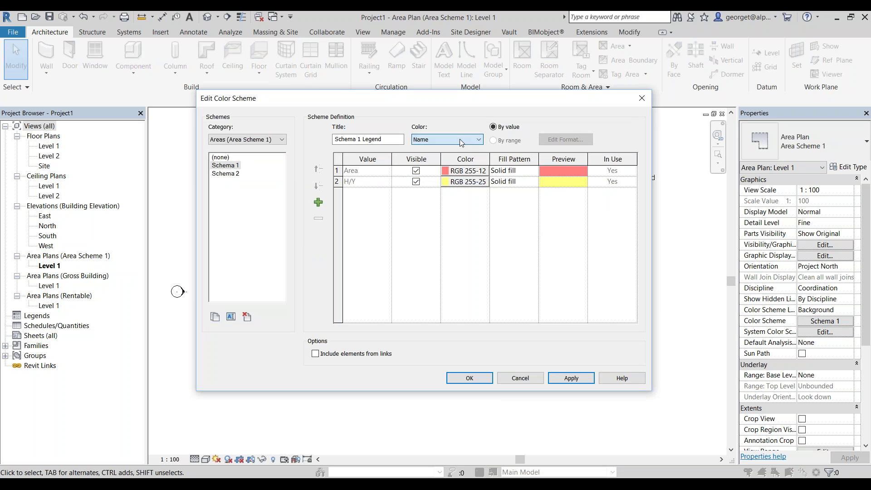
{"action": "left_click", "coordinate": [227, 174]}
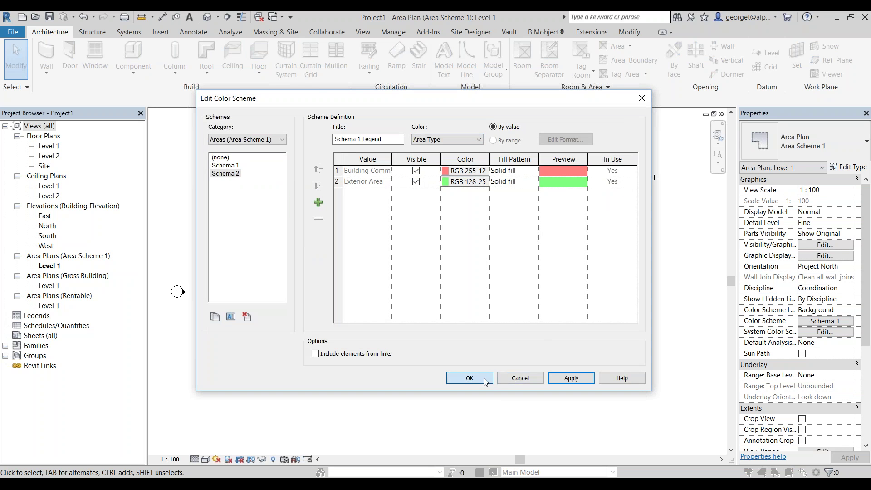
{"action": "left_click", "coordinate": [470, 378]}
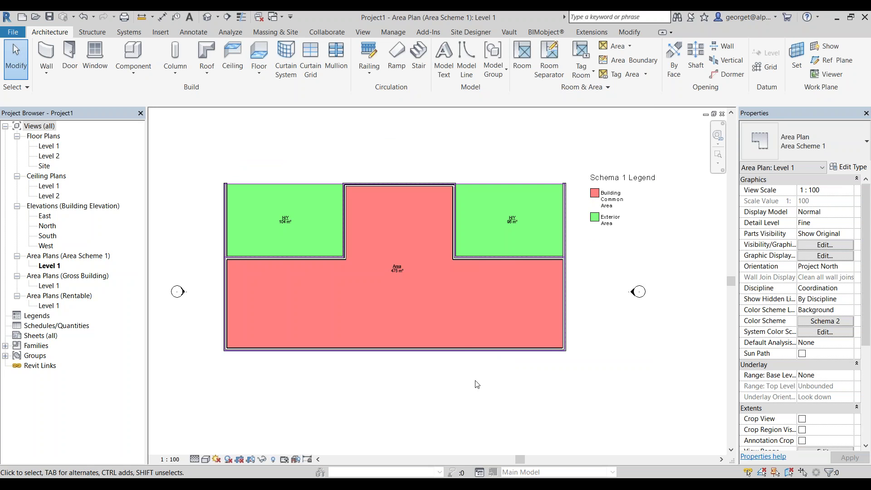
{"action": "scroll", "coordinate": [465, 349], "scroll_direction": "down", "scroll_amount": 1}
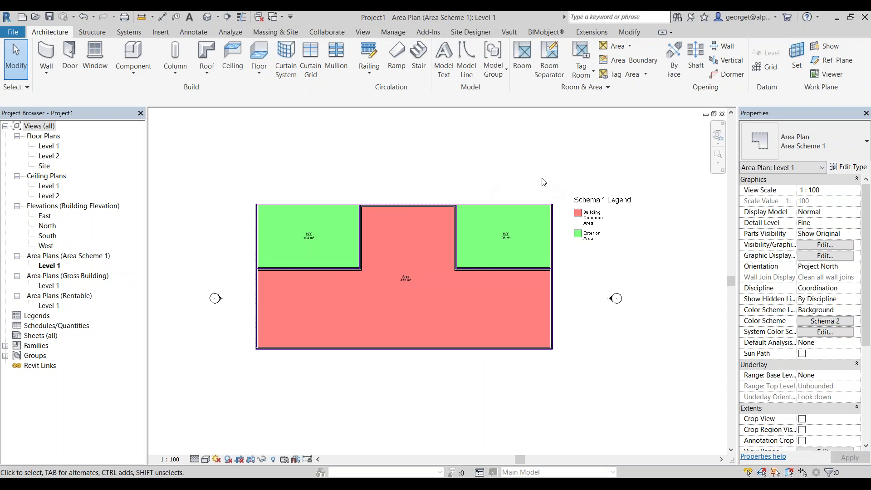
{"action": "scroll", "coordinate": [323, 274], "scroll_direction": "up", "scroll_amount": 1}
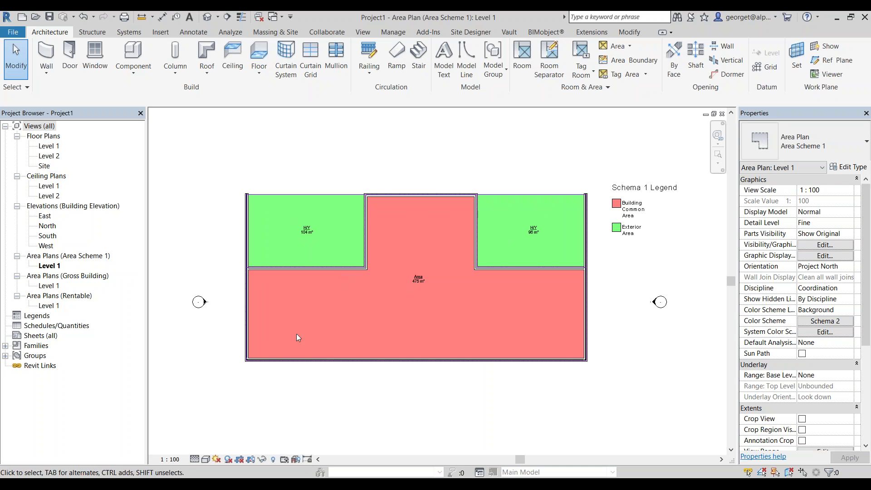